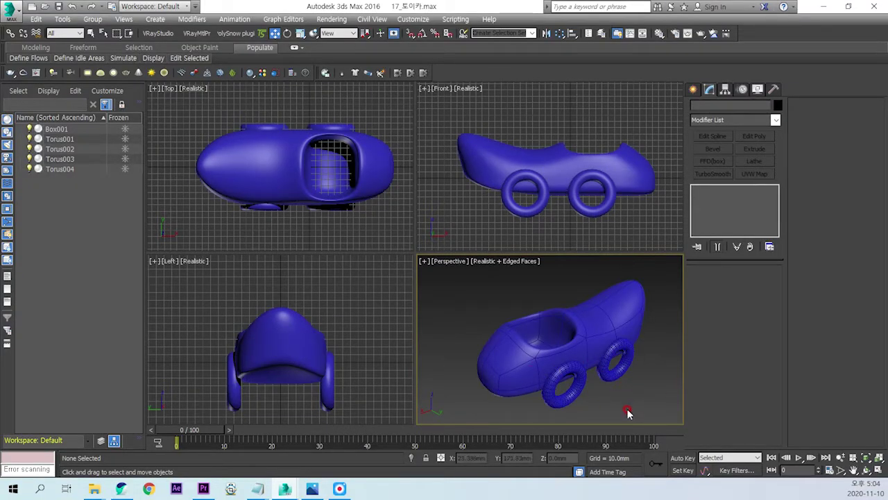
- Orbit around the finished blue example car, then select and deselect its Box001 body
{"action": "mouse_move", "coordinate": [569, 333]}
{"action": "middle_mouse_down", "text": "alt"}
{"action": "mouse_move", "coordinate": [477, 373]}
{"action": "mouse_move", "coordinate": [582, 354]}
{"action": "mouse_move", "coordinate": [589, 379]}
{"action": "mouse_move", "coordinate": [548, 381]}
{"action": "middle_mouse_up", "text": "alt"}
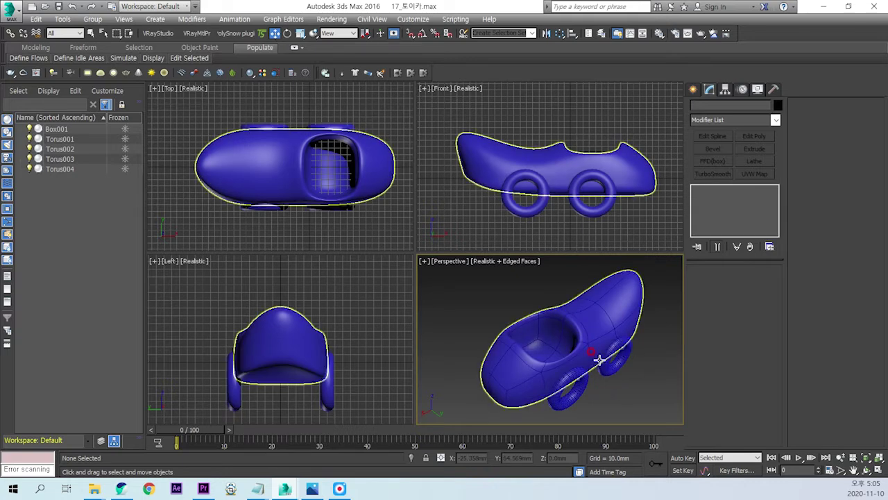
{"action": "left_click", "coordinate": [617, 328]}
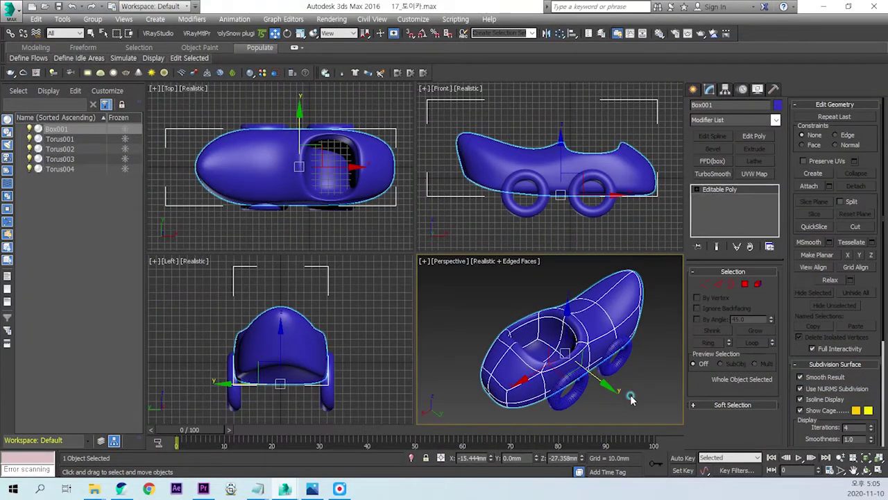
{"action": "left_click", "coordinate": [631, 398]}
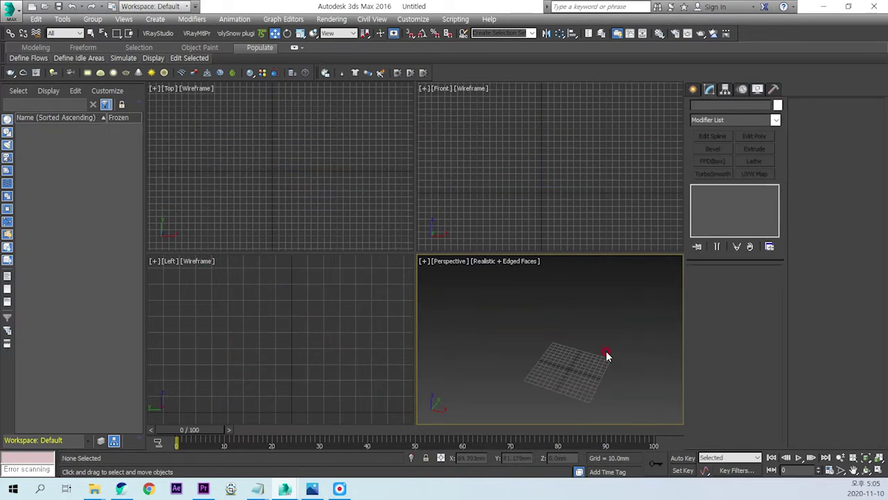
- Draw a Standard Primitives box in the Top view
{"action": "left_click", "coordinate": [876, 458]}
{"action": "left_click", "coordinate": [227, 192]}
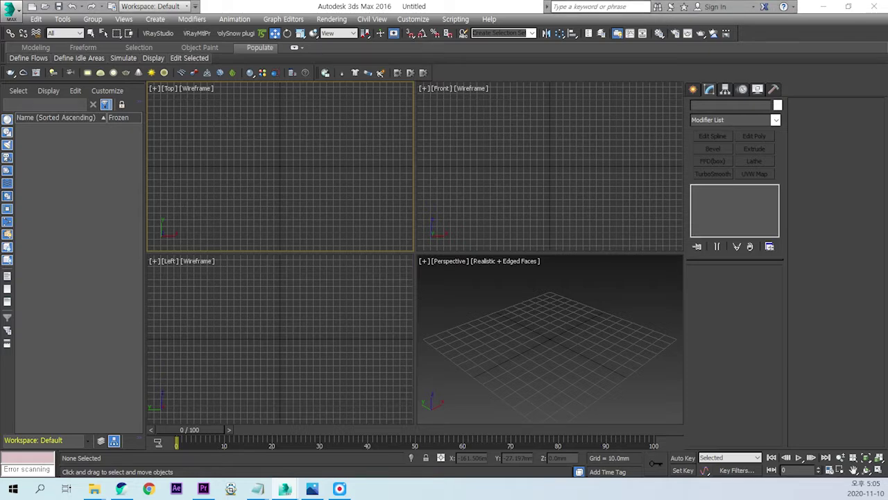
{"action": "left_click", "coordinate": [694, 91]}
{"action": "left_click", "coordinate": [712, 161]}
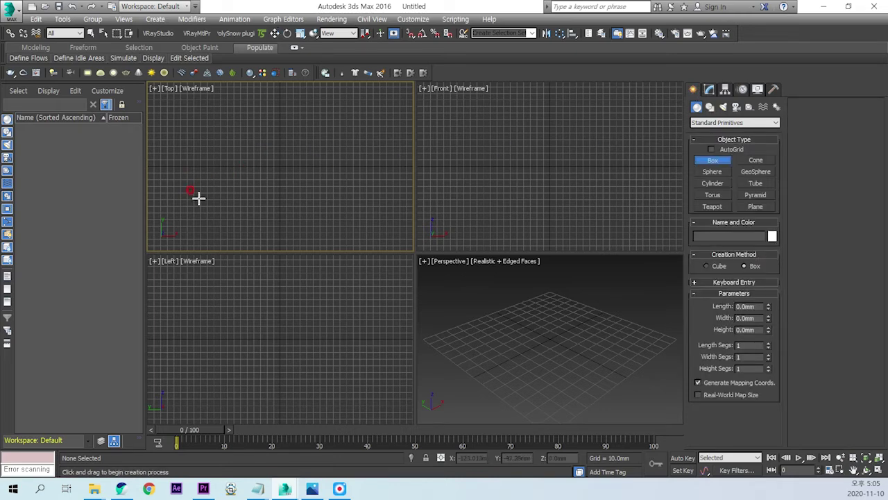
{"action": "left_click_drag", "start_coordinate": [197, 200], "coordinate": [384, 132]}
{"action": "left_click", "coordinate": [391, 83]}
{"action": "left_click", "coordinate": [590, 312]}
- Set the box to Length 130, Width 350 and Height 90 mm
{"action": "scroll", "coordinate": [590, 311], "scroll_direction": "down", "scroll_amount": 2}
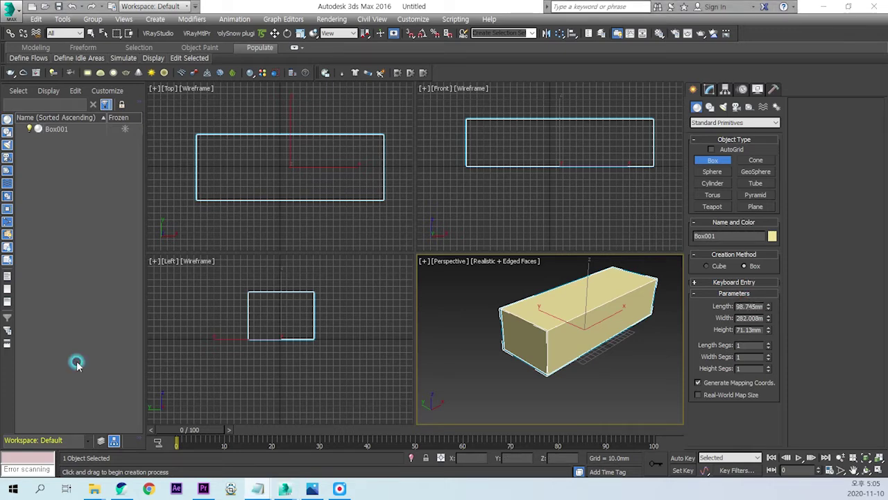
{"action": "double_click", "coordinate": [740, 305]}
{"action": "type", "text": "0"}
{"action": "key", "text": "Tab"}
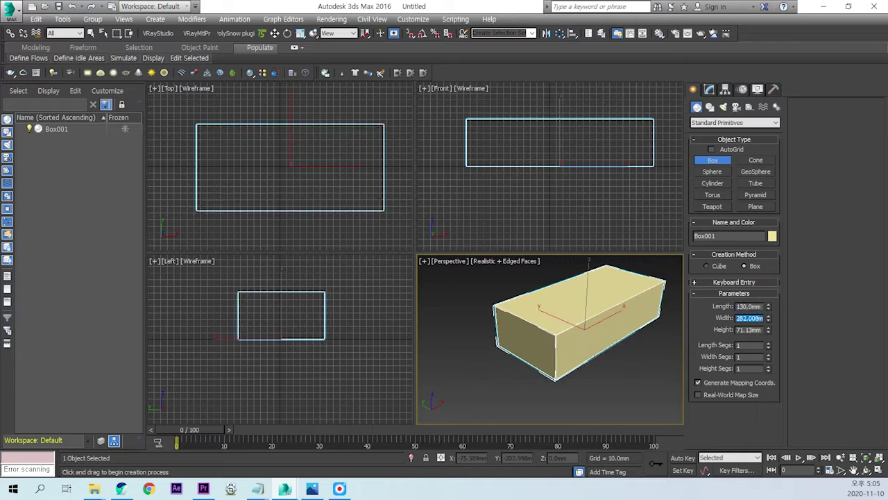
{"action": "key", "text": "Tab"}
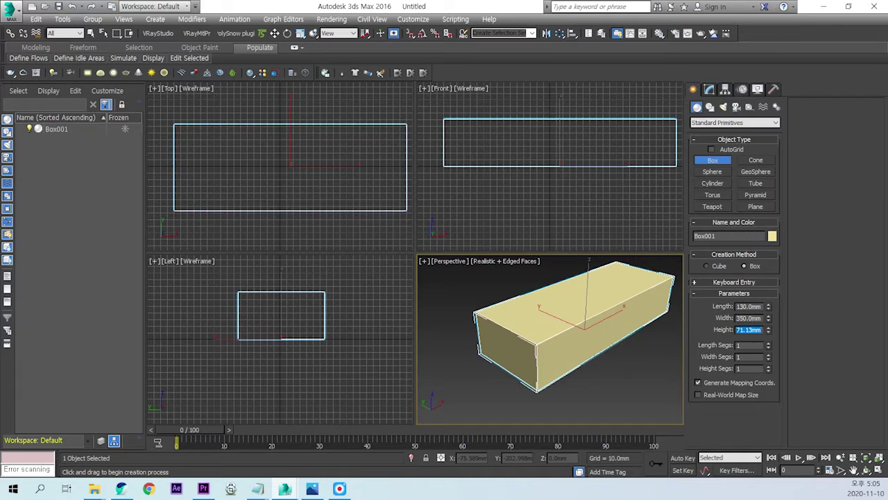
{"action": "type", "text": "0"}
{"action": "key", "text": "Return"}
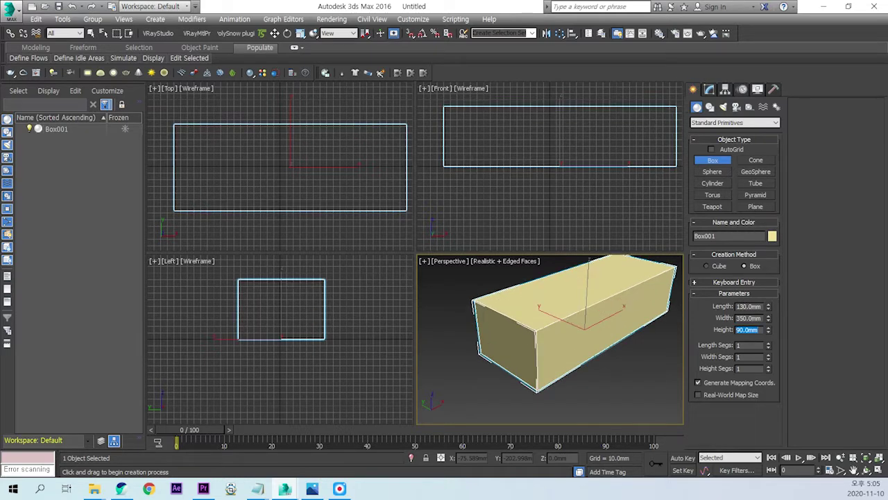
{"action": "right_click", "coordinate": [275, 33]}
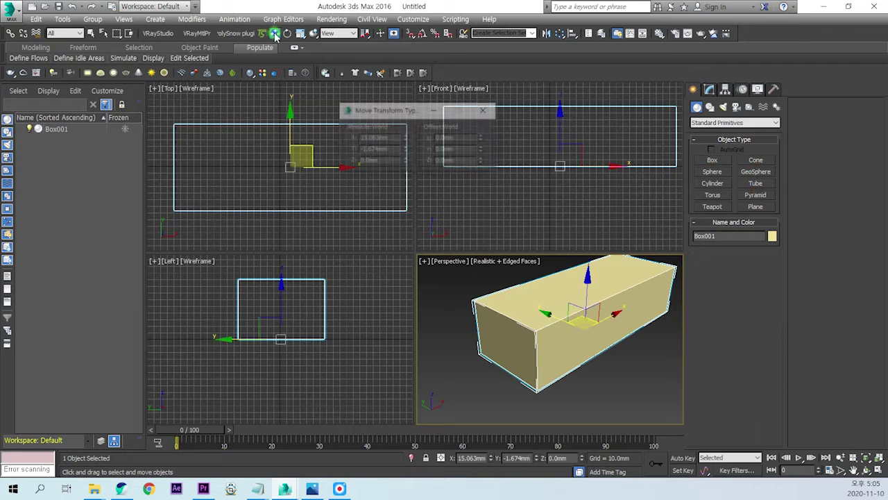
- Zero the box's X, Y and Z position to centre it at the world origin
{"action": "right_click", "coordinate": [406, 138]}
{"action": "right_click", "coordinate": [405, 149]}
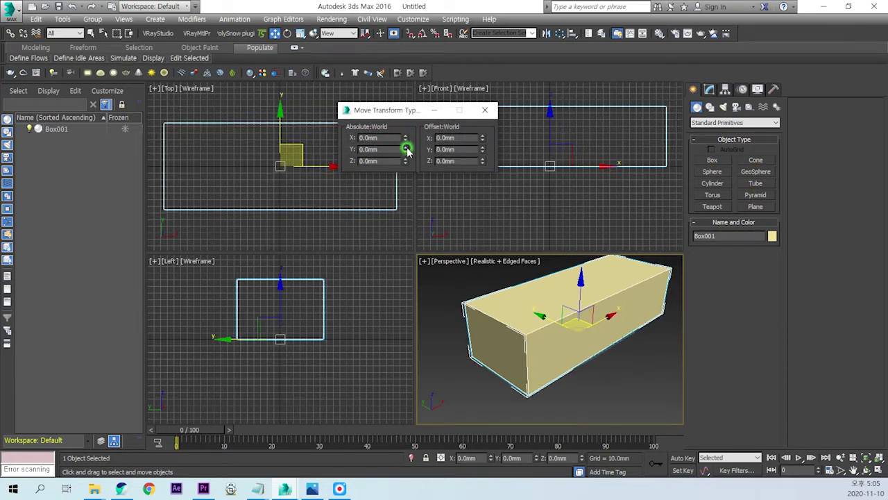
{"action": "left_click", "coordinate": [485, 111]}
- Add an Edit Poly modifier to Box001 and switch to Edge level
{"action": "middle_click_drag", "start_coordinate": [593, 345], "coordinate": [571, 362]}
{"action": "middle_click_drag", "start_coordinate": [573, 166], "coordinate": [568, 195]}
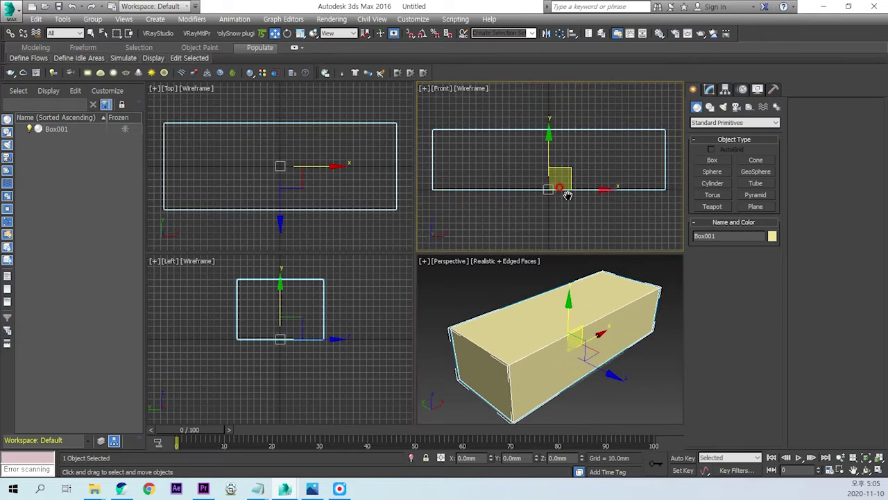
{"action": "left_click", "coordinate": [709, 90]}
{"action": "left_click", "coordinate": [757, 136]}
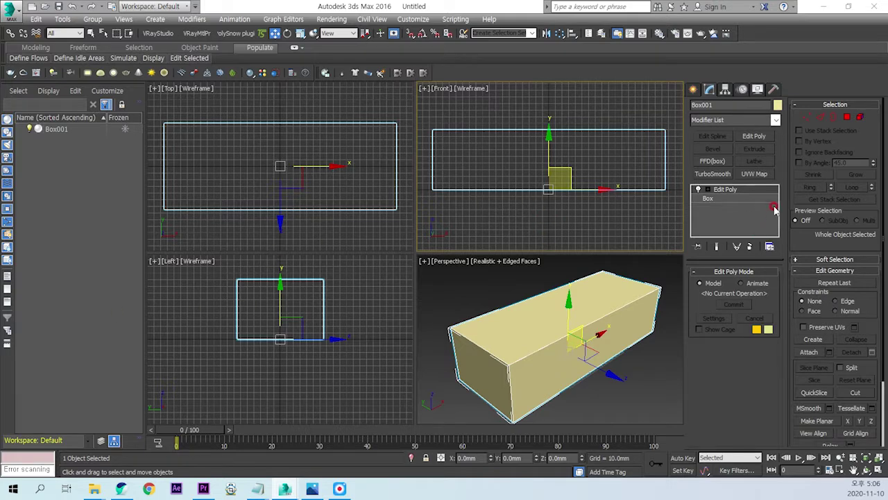
{"action": "left_click", "coordinate": [820, 117]}
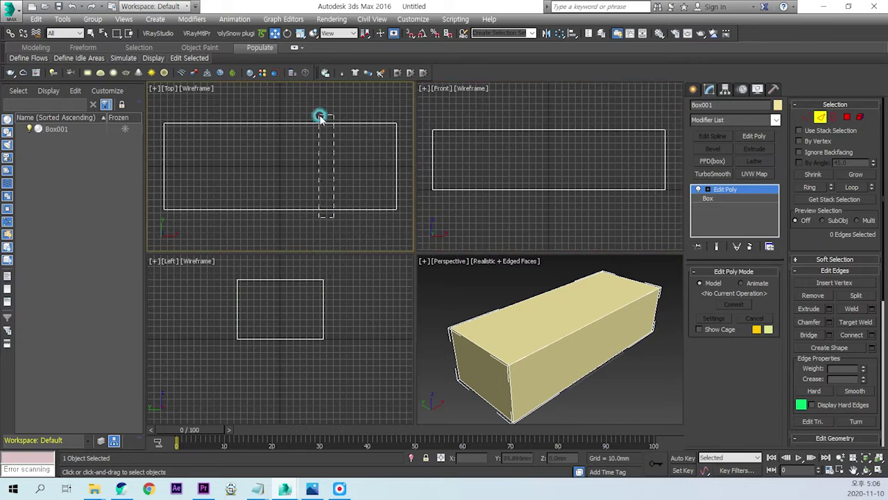
- Connect the box's four long edges into a crosswise loop and slide it toward the right end
{"action": "left_click_drag", "start_coordinate": [333, 219], "coordinate": [317, 113]}
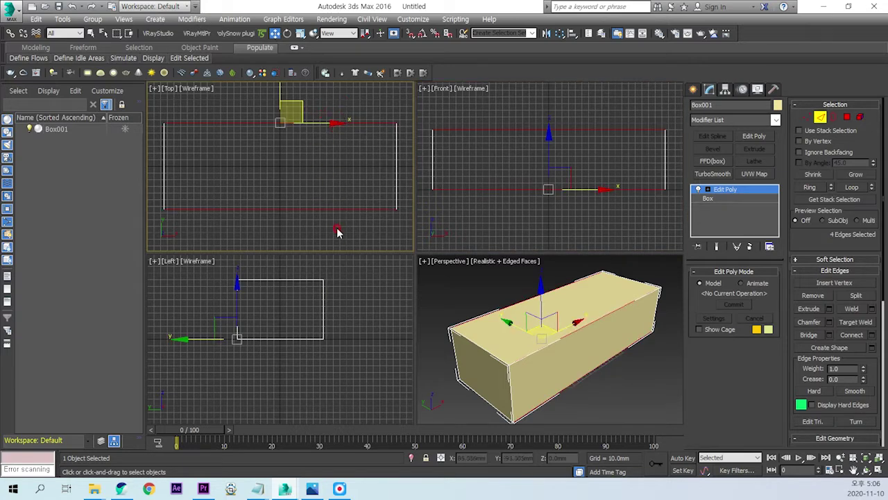
{"action": "left_click", "coordinate": [860, 338]}
{"action": "left_click_drag", "start_coordinate": [332, 170], "coordinate": [385, 173]}
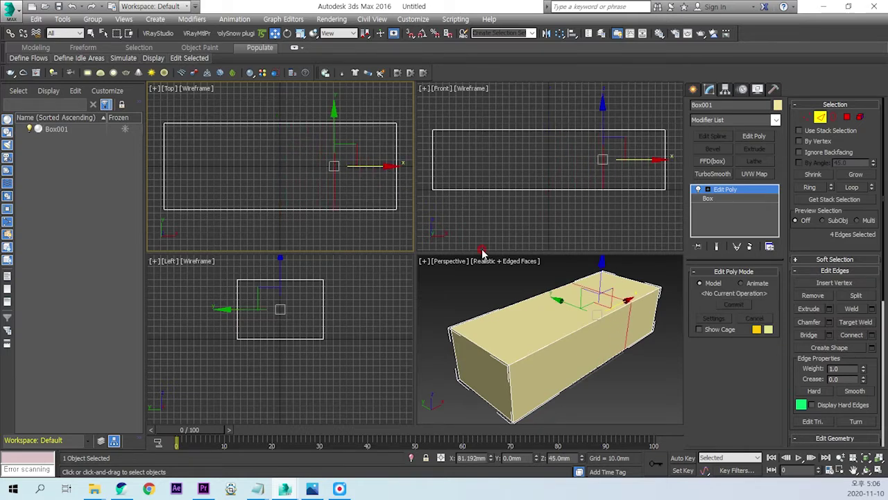
- Connect the vertical edges in the Front view into a horizontal loop and lower it near the bottom
{"action": "left_click", "coordinate": [575, 229]}
{"action": "left_click_drag", "start_coordinate": [671, 151], "coordinate": [423, 162]}
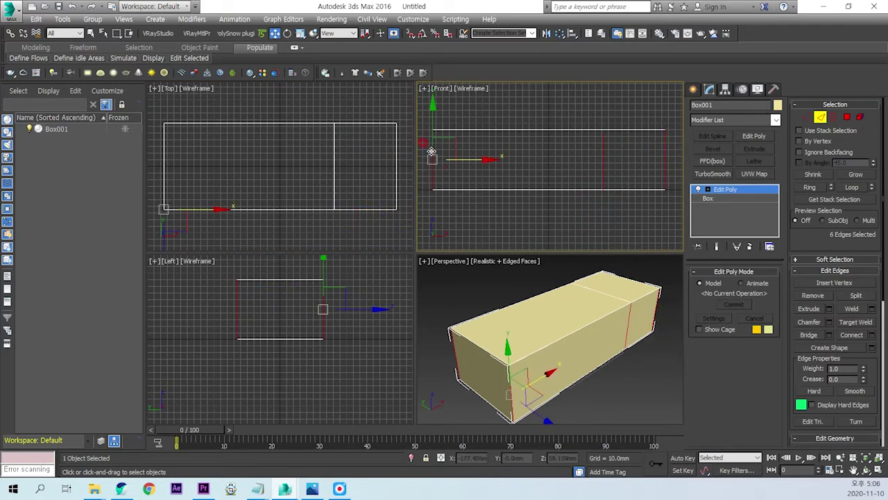
{"action": "left_click", "coordinate": [856, 336]}
{"action": "left_click", "coordinate": [567, 120]}
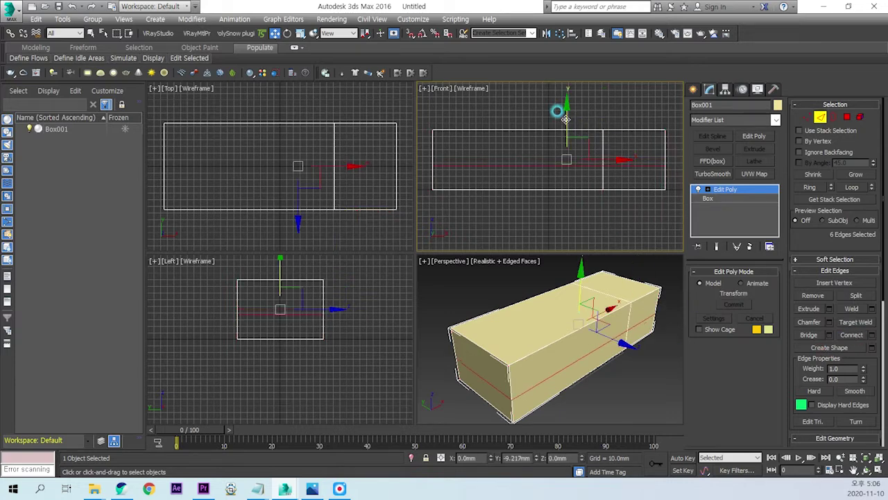
{"action": "left_click_drag", "start_coordinate": [567, 119], "coordinate": [577, 139]}
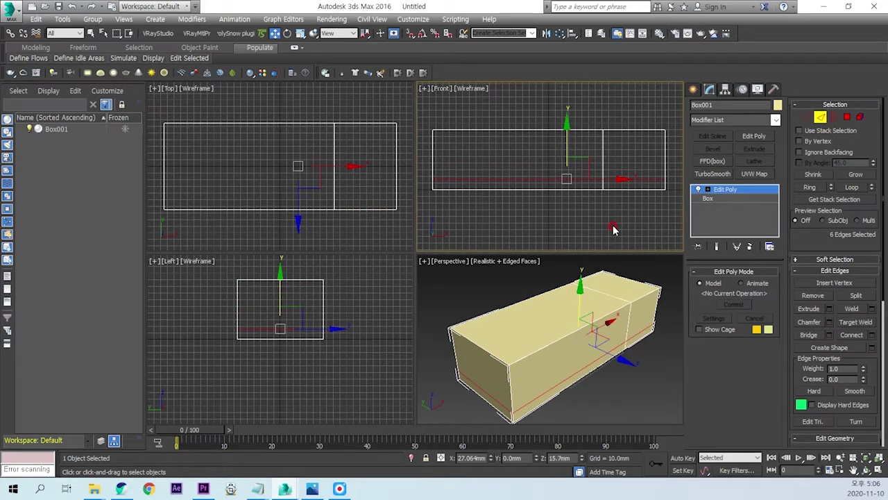
{"action": "left_click", "coordinate": [614, 229]}
- Chamfer the crosswise loop into two parallel loops
{"action": "double_click", "coordinate": [335, 189]}
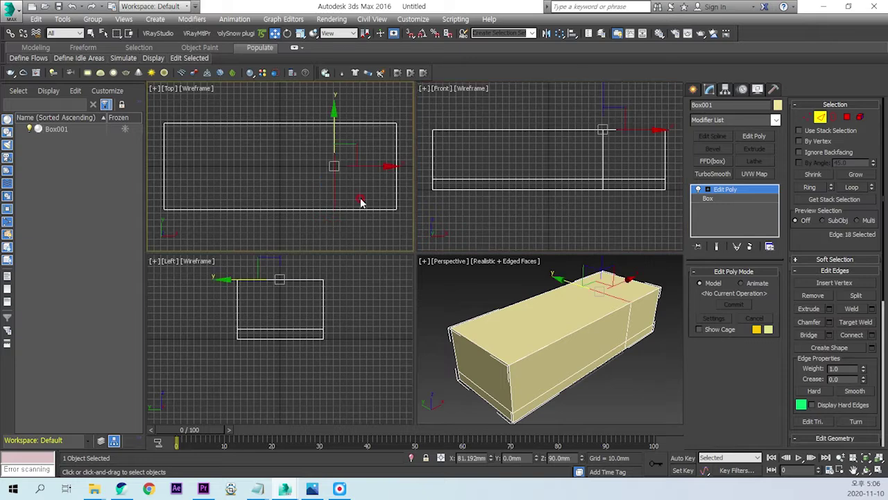
{"action": "right_click", "coordinate": [588, 216]}
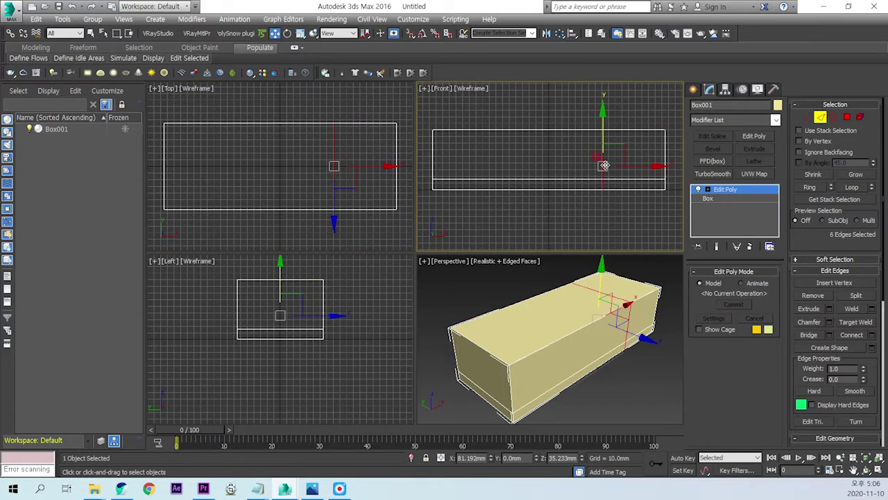
{"action": "left_click", "coordinate": [810, 323]}
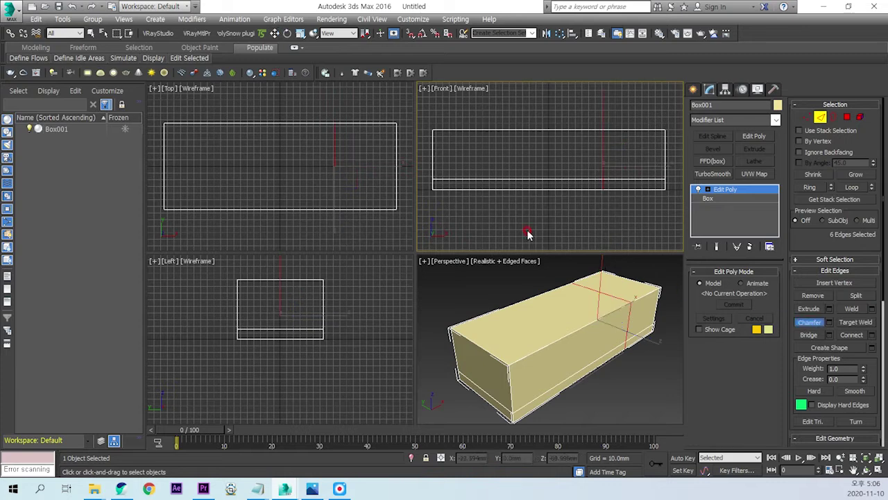
{"action": "right_click", "coordinate": [335, 190]}
{"action": "mouse_move", "coordinate": [347, 188]}
{"action": "left_mouse_down"}
{"action": "mouse_move", "coordinate": [332, 192]}
{"action": "mouse_move", "coordinate": [360, 183]}
{"action": "left_mouse_up"}
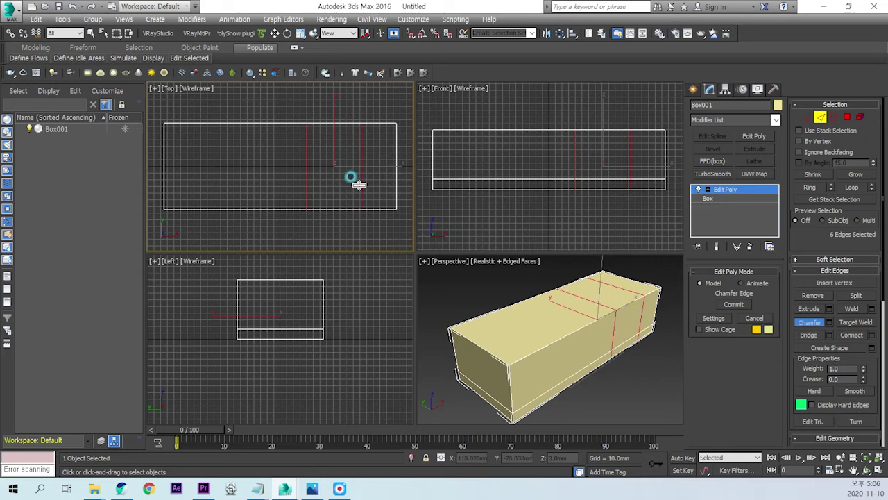
{"action": "left_click_drag", "start_coordinate": [361, 183], "coordinate": [363, 179]}
- Shift the two chamfered loops left along the box
{"action": "left_click", "coordinate": [274, 34]}
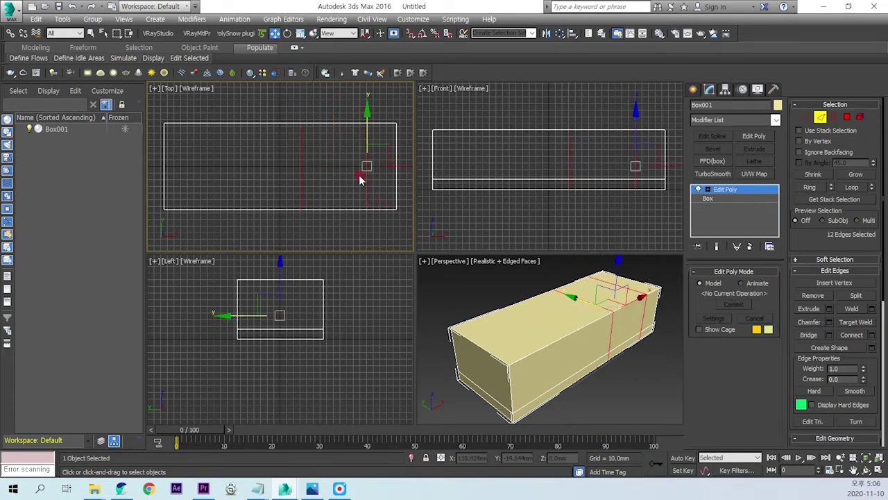
{"action": "middle_click_drag", "start_coordinate": [395, 178], "coordinate": [369, 194]}
{"action": "left_click_drag", "start_coordinate": [395, 173], "coordinate": [377, 166]}
{"action": "middle_click_drag", "start_coordinate": [615, 342], "coordinate": [602, 357], "text": "alt"}
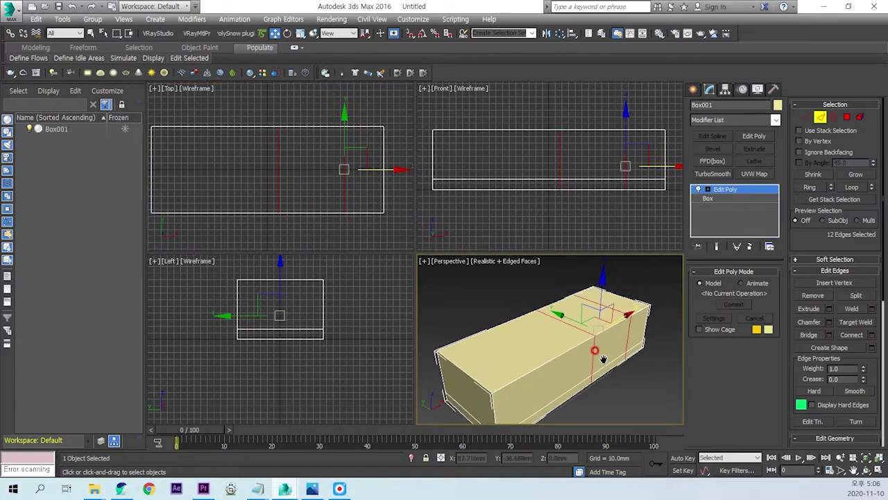
{"action": "left_click", "coordinate": [847, 117]}
- Inset the top face between the loops and extrude it downward into a cockpit recess
{"action": "left_click", "coordinate": [314, 168]}
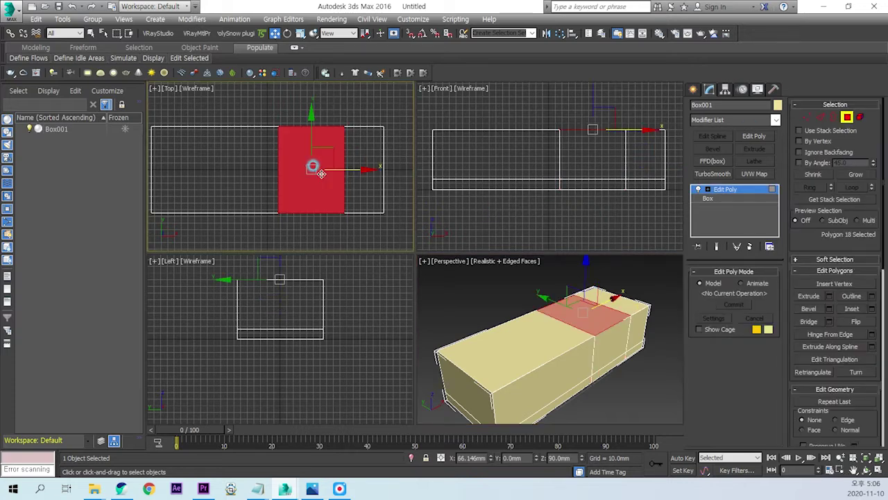
{"action": "left_click", "coordinate": [851, 310]}
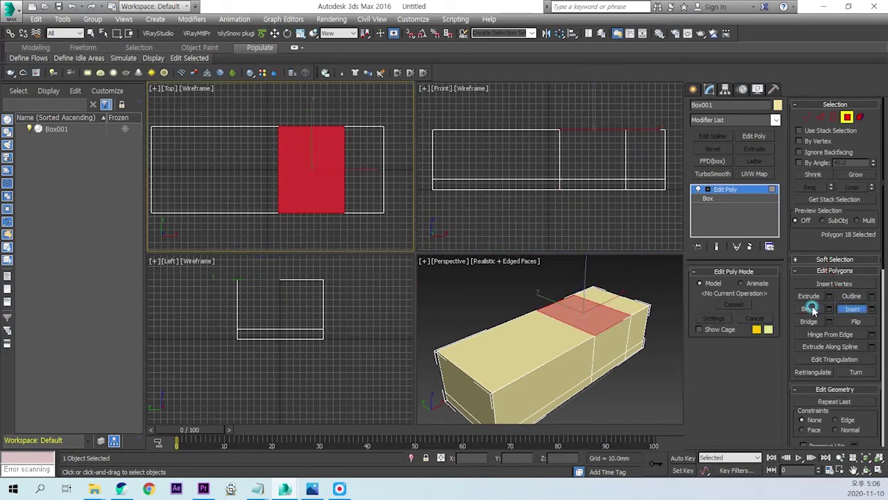
{"action": "left_click_drag", "start_coordinate": [585, 303], "coordinate": [562, 310]}
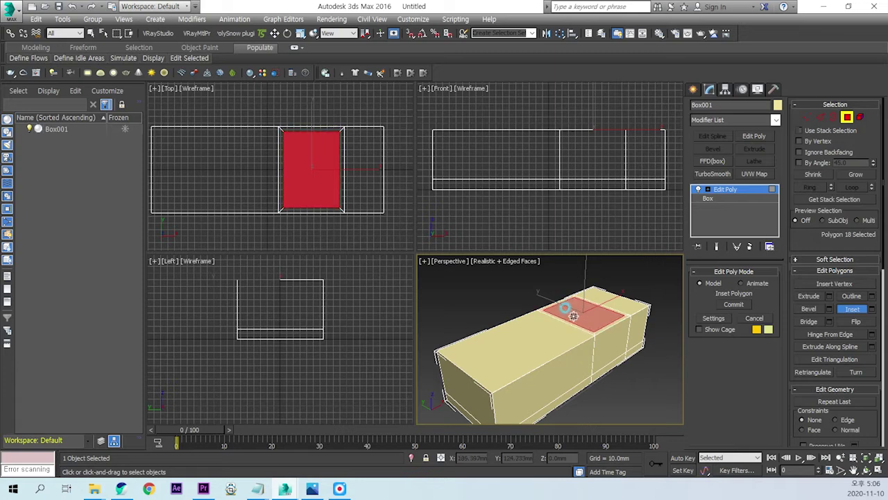
{"action": "left_click", "coordinate": [809, 296]}
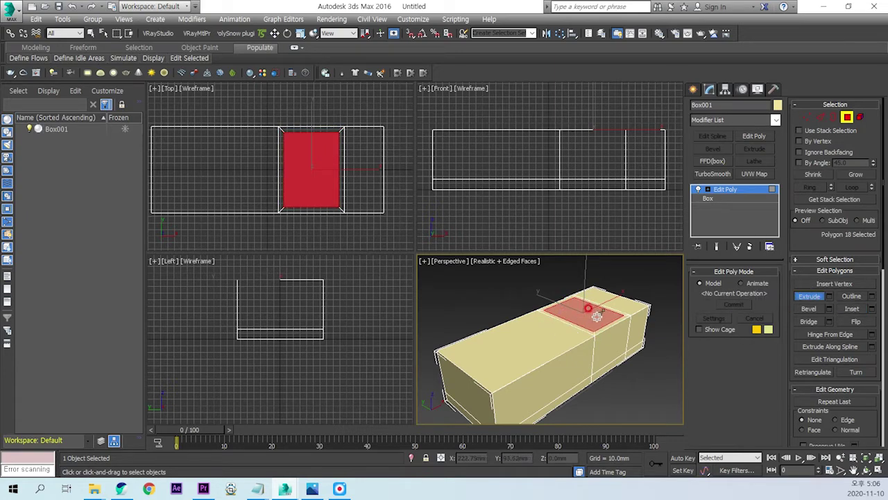
{"action": "mouse_move", "coordinate": [585, 306]}
{"action": "left_mouse_down"}
{"action": "mouse_move", "coordinate": [586, 406]}
{"action": "mouse_move", "coordinate": [610, 410]}
{"action": "left_mouse_up"}
{"action": "mouse_move", "coordinate": [610, 386]}
{"action": "middle_mouse_down", "text": "alt"}
{"action": "mouse_move", "coordinate": [603, 402]}
{"action": "mouse_move", "coordinate": [496, 412]}
{"action": "mouse_move", "coordinate": [570, 417]}
{"action": "middle_mouse_up", "text": "alt"}
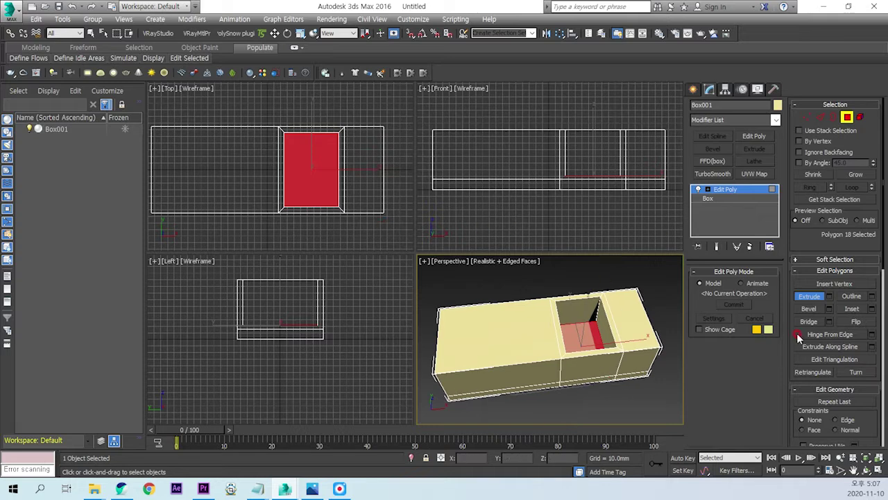
- Nudge the vertices along the cockpit's edge slightly left in the Top view
{"action": "left_click", "coordinate": [275, 34]}
{"action": "left_click_drag", "start_coordinate": [270, 109], "coordinate": [306, 237]}
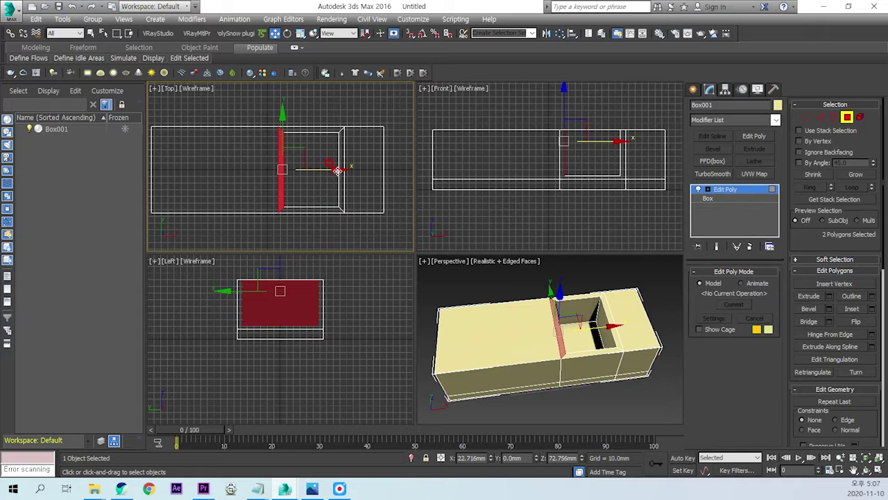
{"action": "left_click", "coordinate": [806, 118]}
{"action": "left_click_drag", "start_coordinate": [261, 110], "coordinate": [302, 209]}
{"action": "left_click_drag", "start_coordinate": [325, 169], "coordinate": [313, 164]}
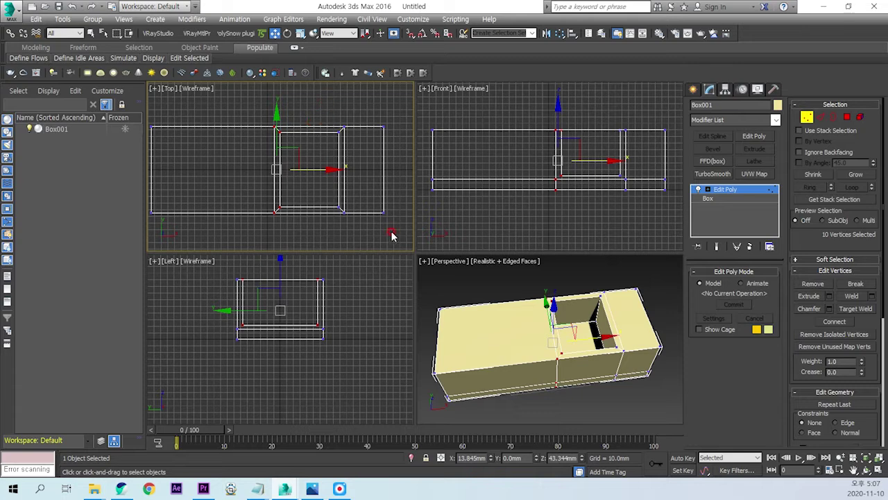
{"action": "left_click", "coordinate": [350, 235]}
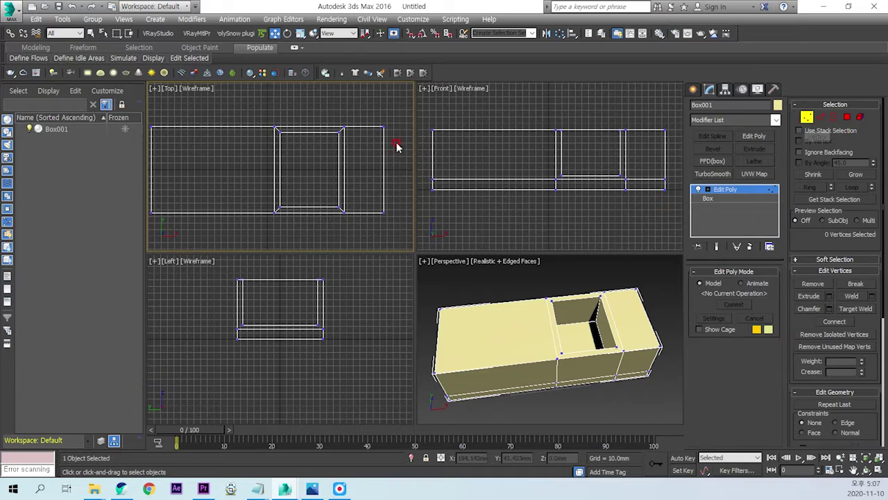
{"action": "left_click", "coordinate": [823, 118]}
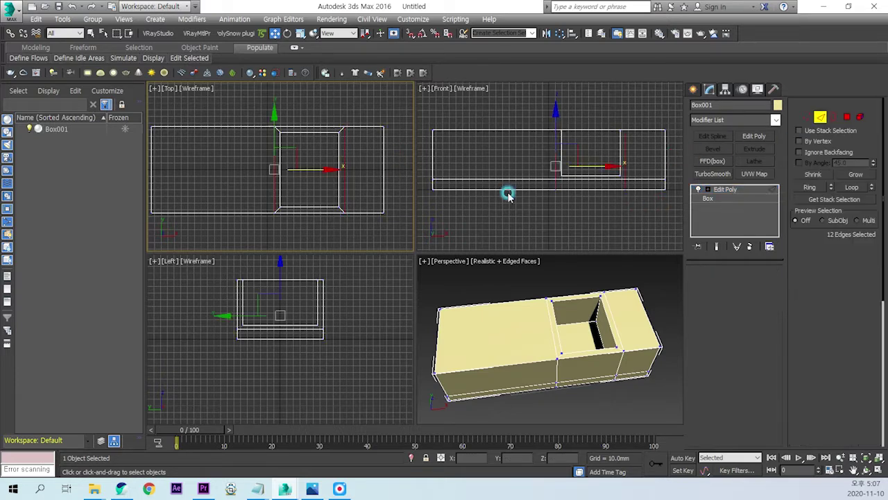
- Split the box lengthwise by connecting a ring of edges into a new loop
{"action": "middle_click_drag", "start_coordinate": [356, 172], "coordinate": [383, 170]}
{"action": "left_click_drag", "start_coordinate": [396, 168], "coordinate": [161, 174]}
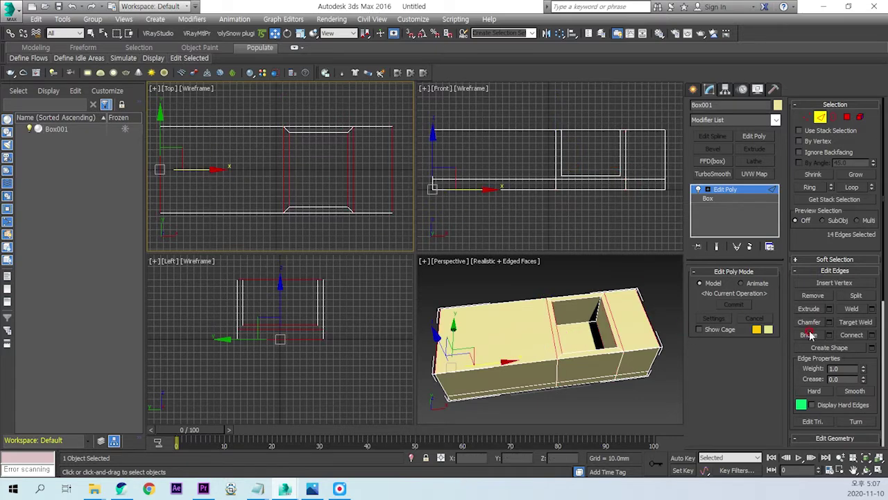
{"action": "left_click", "coordinate": [853, 336]}
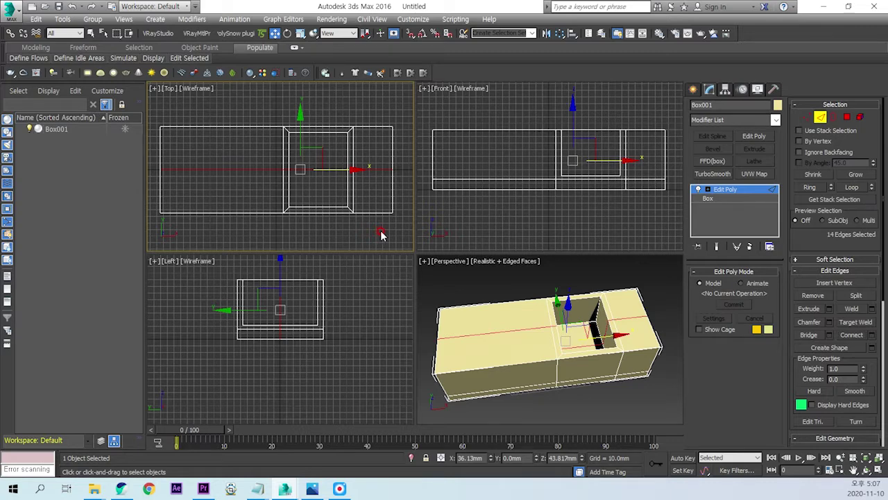
- Scale the right-end vertices inward to narrow the nose
{"action": "left_click", "coordinate": [806, 118]}
{"action": "left_click_drag", "start_coordinate": [378, 108], "coordinate": [414, 240]}
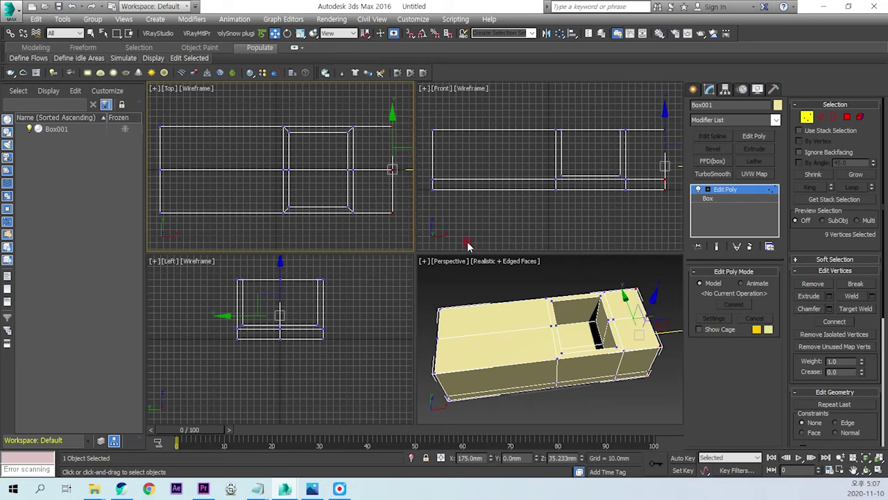
{"action": "left_click", "coordinate": [299, 35]}
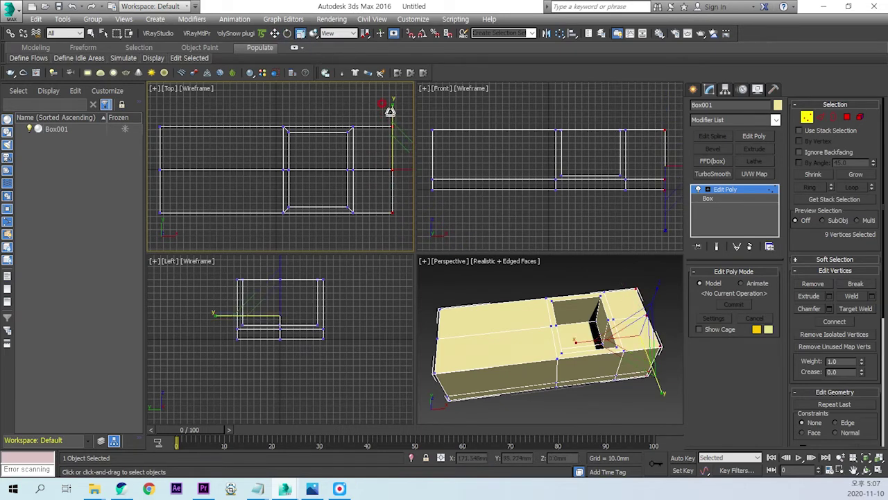
{"action": "left_click_drag", "start_coordinate": [387, 106], "coordinate": [391, 150]}
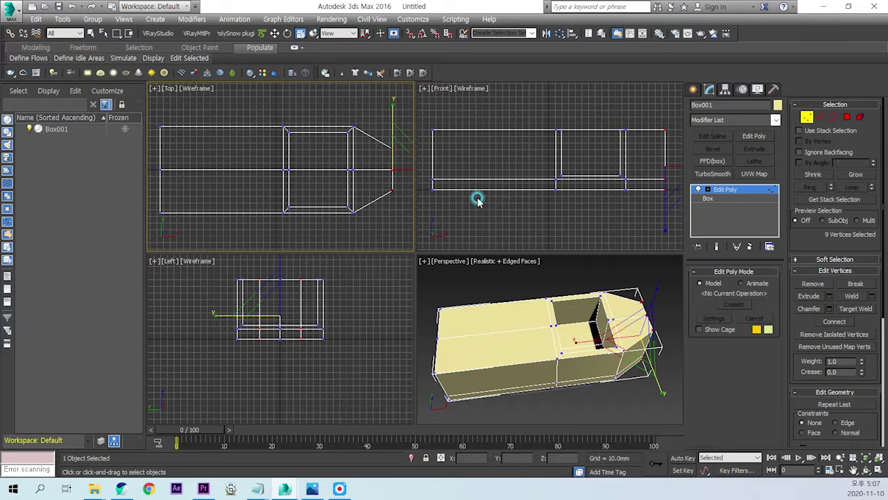
- Lower the three top vertices at the right end to slope the nose
{"action": "mouse_move", "coordinate": [623, 391]}
{"action": "middle_mouse_down", "text": "alt"}
{"action": "mouse_move", "coordinate": [567, 396]}
{"action": "mouse_move", "coordinate": [599, 369]}
{"action": "mouse_move", "coordinate": [580, 403]}
{"action": "middle_mouse_up", "text": "alt"}
{"action": "middle_click_drag", "start_coordinate": [595, 204], "coordinate": [536, 211]}
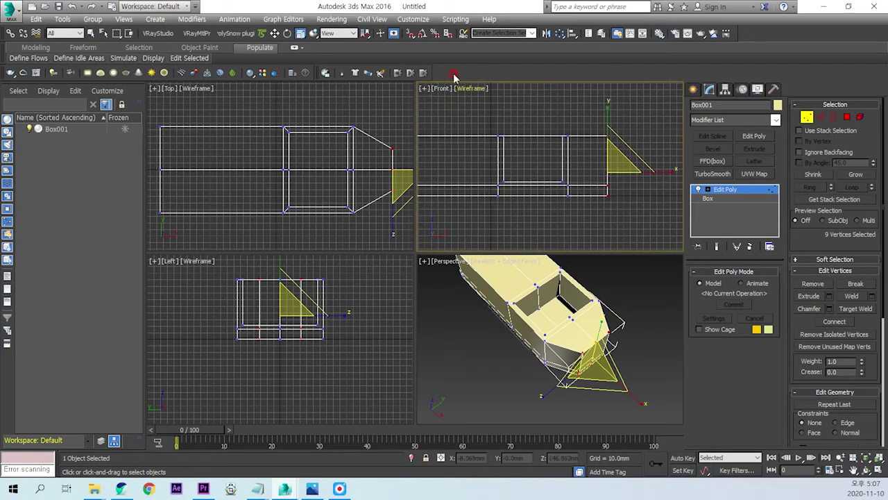
{"action": "left_click", "coordinate": [275, 34]}
{"action": "left_click_drag", "start_coordinate": [593, 123], "coordinate": [631, 154]}
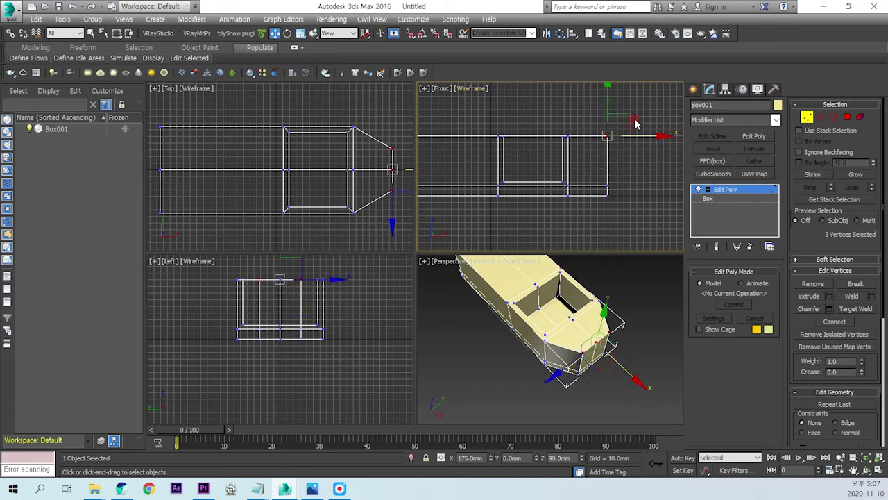
{"action": "left_click_drag", "start_coordinate": [608, 111], "coordinate": [609, 142]}
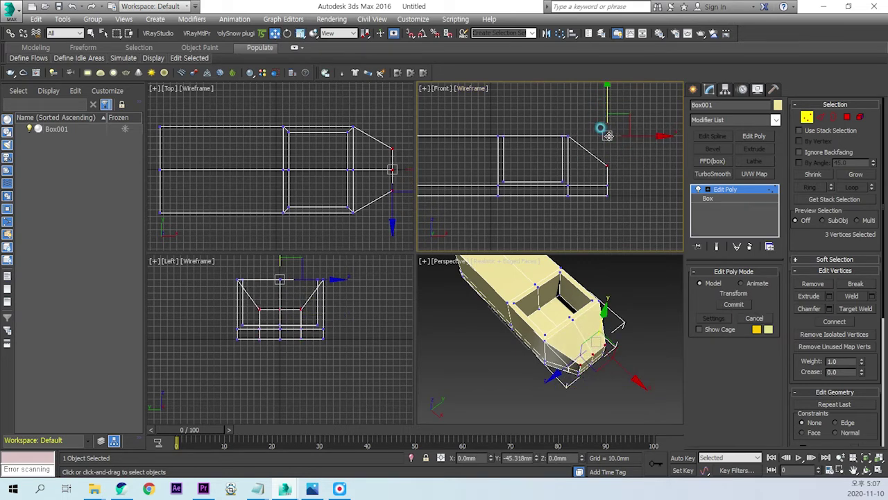
- Raise the centre vertex on the nose top into a ridge
{"action": "middle_click_drag", "start_coordinate": [626, 374], "coordinate": [601, 343], "text": "alt"}
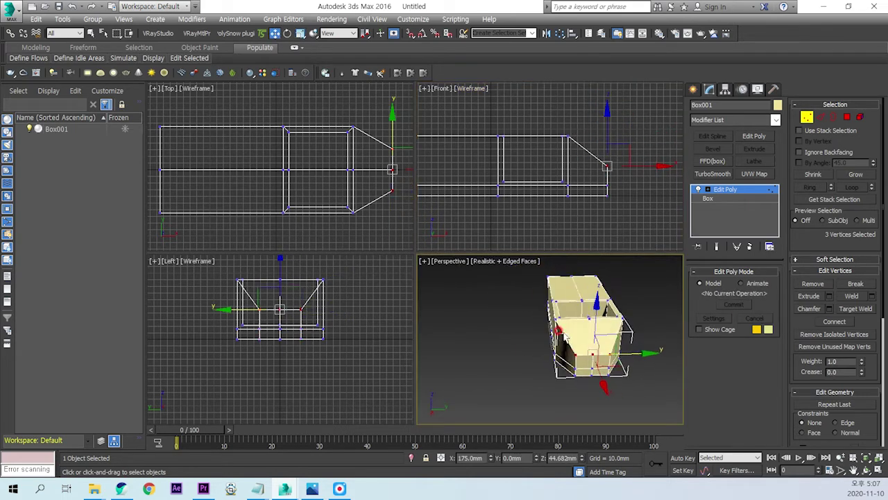
{"action": "middle_click_drag", "start_coordinate": [308, 367], "coordinate": [318, 377]}
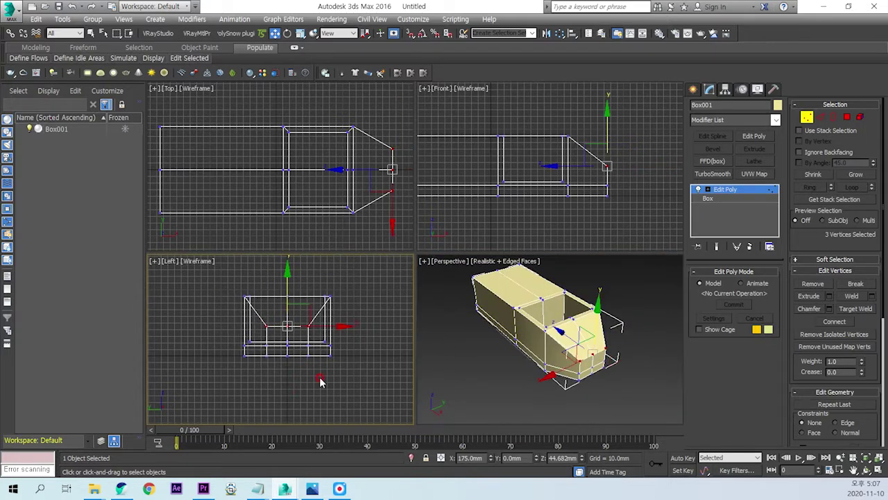
{"action": "scroll", "coordinate": [627, 370], "scroll_direction": "up", "scroll_amount": 5}
{"action": "mouse_move", "coordinate": [626, 371]}
{"action": "middle_mouse_down"}
{"action": "mouse_move", "coordinate": [565, 387]}
{"action": "mouse_move", "coordinate": [621, 412]}
{"action": "mouse_move", "coordinate": [627, 370]}
{"action": "middle_mouse_up"}
{"action": "left_click", "coordinate": [627, 371]}
{"action": "left_click", "coordinate": [595, 309]}
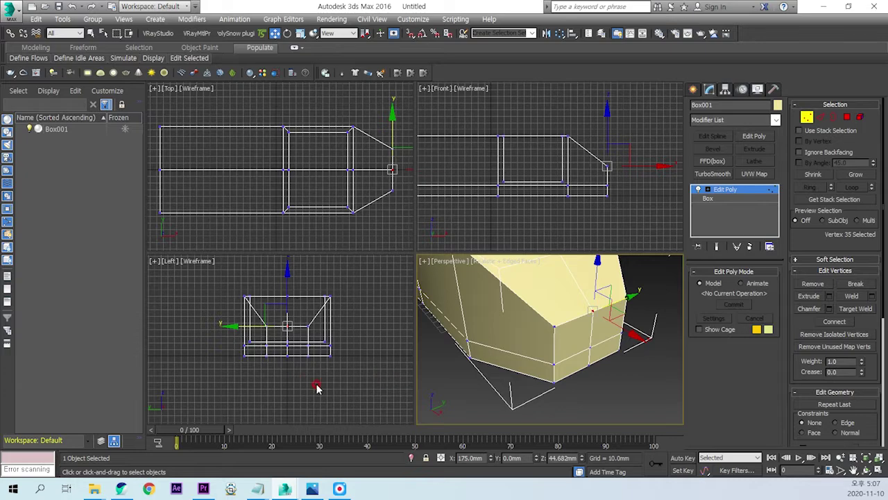
{"action": "scroll", "coordinate": [292, 375], "scroll_direction": "up", "scroll_amount": 1}
{"action": "scroll", "coordinate": [274, 333], "scroll_direction": "up", "scroll_amount": 1}
{"action": "left_click_drag", "start_coordinate": [292, 289], "coordinate": [292, 272]}
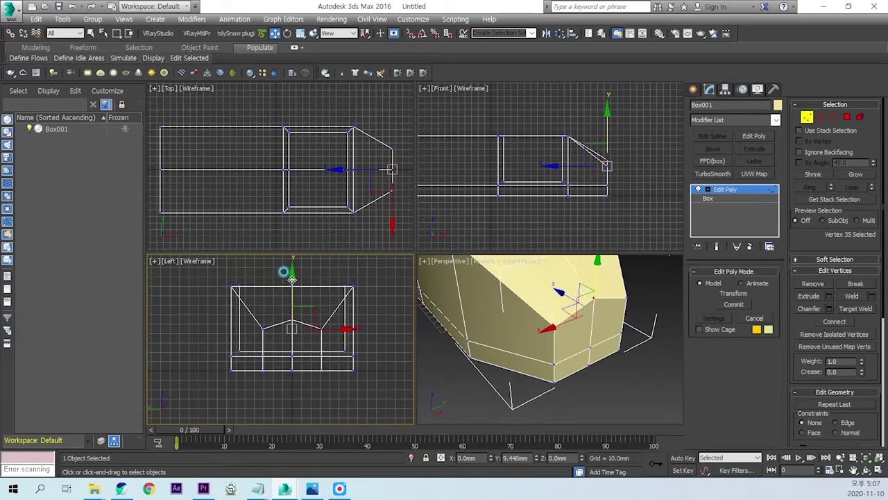
- Select the ring of edges around the body's rear section
{"action": "mouse_move", "coordinate": [581, 397]}
{"action": "middle_mouse_down", "text": "alt"}
{"action": "mouse_move", "coordinate": [526, 391]}
{"action": "mouse_move", "coordinate": [628, 378]}
{"action": "mouse_move", "coordinate": [610, 375]}
{"action": "mouse_move", "coordinate": [609, 364]}
{"action": "middle_mouse_up", "text": "alt"}
{"action": "scroll", "coordinate": [578, 352], "scroll_direction": "down", "scroll_amount": 5}
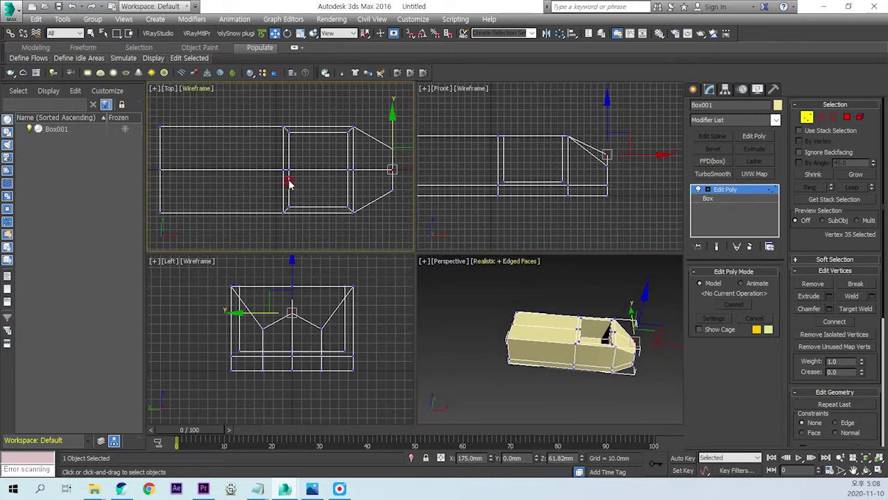
{"action": "middle_click_drag", "start_coordinate": [289, 182], "coordinate": [305, 178]}
{"action": "middle_click_drag", "start_coordinate": [489, 181], "coordinate": [547, 174]}
{"action": "left_click", "coordinate": [820, 117]}
{"action": "left_click_drag", "start_coordinate": [534, 219], "coordinate": [492, 129]}
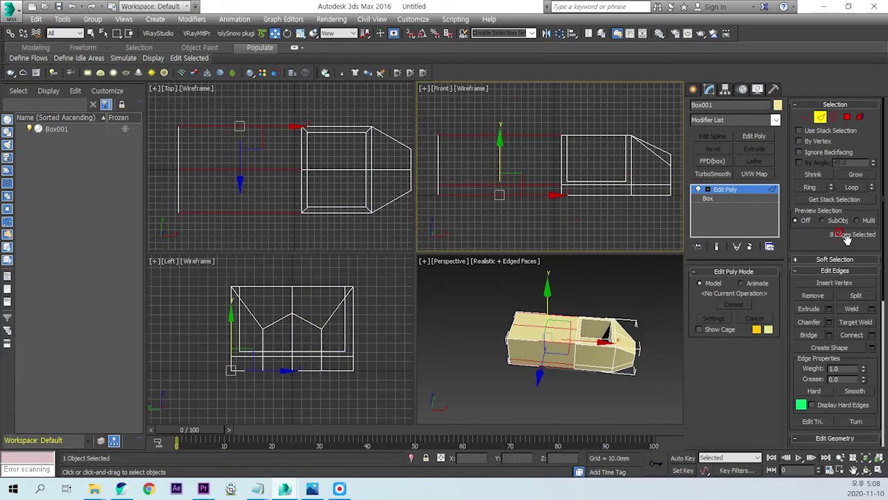
- Connect the rear edges into a new loop, slide it toward the cockpit, and lower its top vertices
{"action": "left_click", "coordinate": [854, 335]}
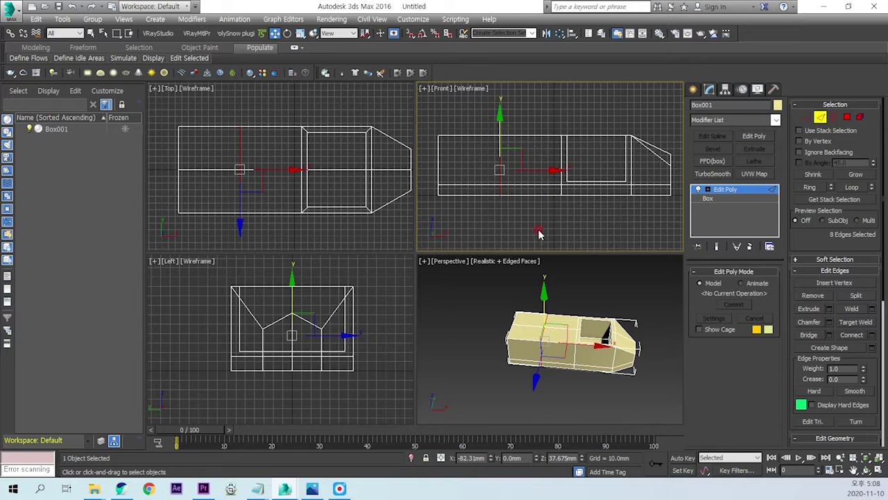
{"action": "left_click_drag", "start_coordinate": [550, 171], "coordinate": [569, 171]}
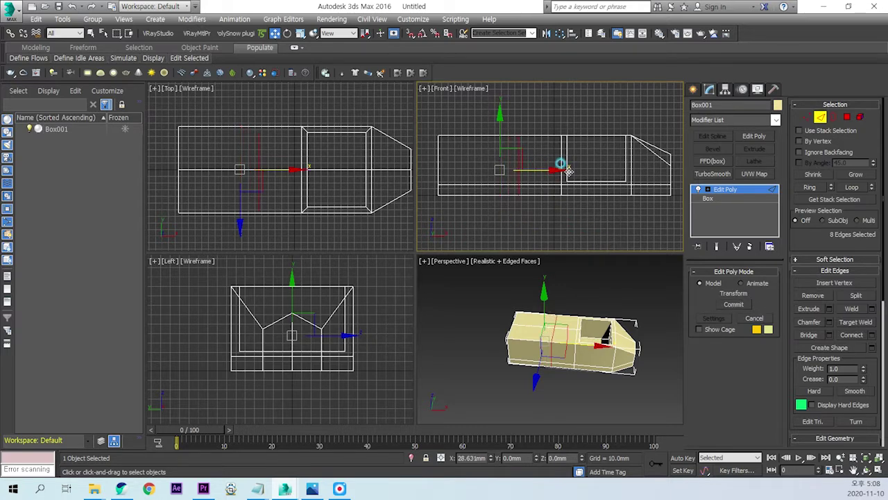
{"action": "left_click", "coordinate": [806, 117]}
{"action": "left_click_drag", "start_coordinate": [505, 121], "coordinate": [533, 165]}
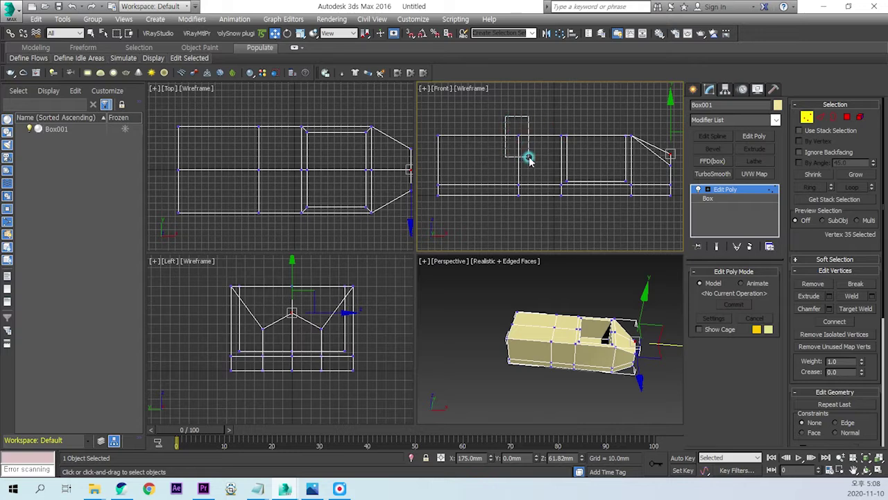
{"action": "scroll", "coordinate": [537, 347], "scroll_direction": "up", "scroll_amount": 2}
{"action": "scroll", "coordinate": [538, 347], "scroll_direction": "up", "scroll_amount": 4}
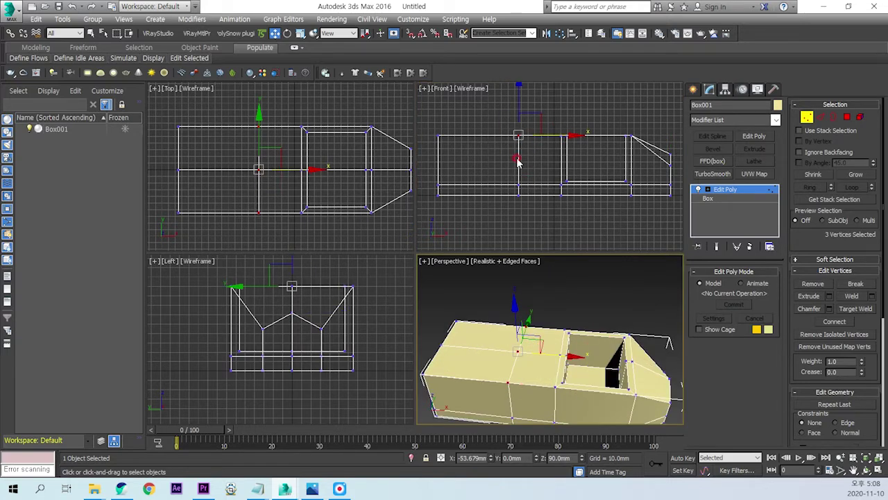
{"action": "left_click", "coordinate": [520, 100]}
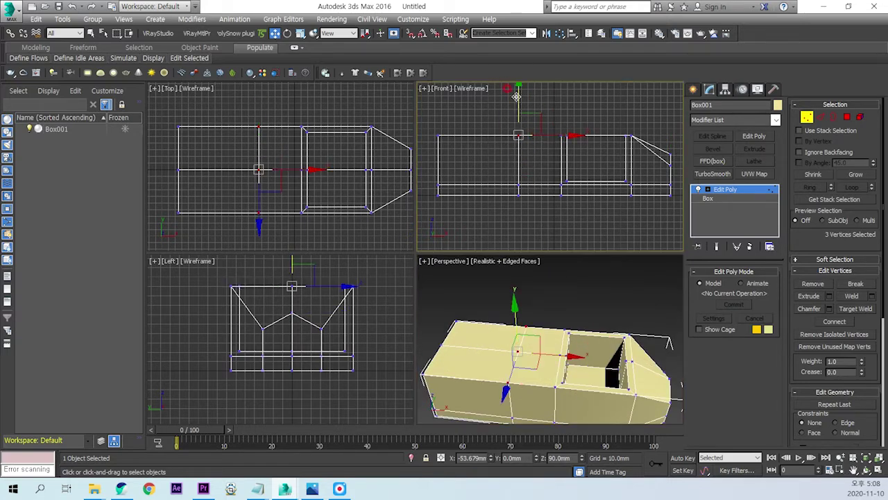
{"action": "left_click_drag", "start_coordinate": [532, 95], "coordinate": [510, 108]}
{"action": "right_click", "coordinate": [503, 229]}
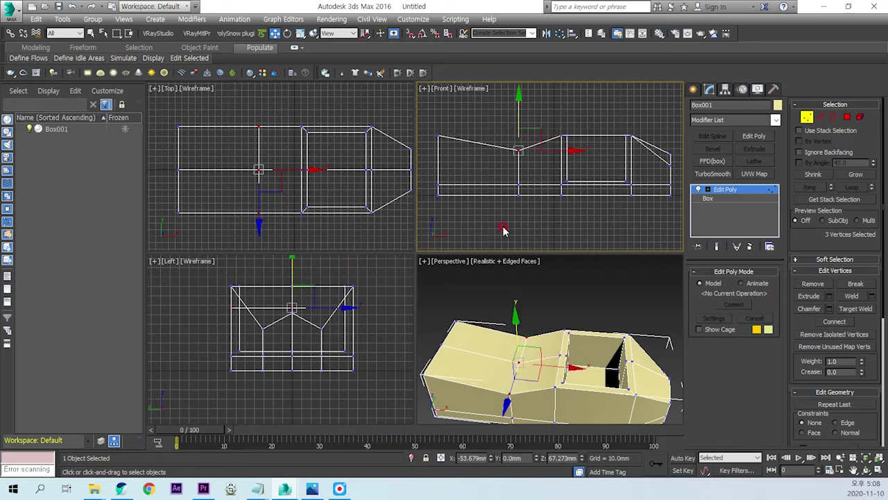
{"action": "middle_click_drag", "start_coordinate": [512, 239], "coordinate": [556, 232]}
- Select the nine left-end vertices and raise them, then undo that move
{"action": "left_click_drag", "start_coordinate": [467, 110], "coordinate": [505, 212]}
{"action": "scroll", "coordinate": [538, 219], "scroll_direction": "down", "scroll_amount": 2}
{"action": "middle_click_drag", "start_coordinate": [538, 218], "coordinate": [493, 220]}
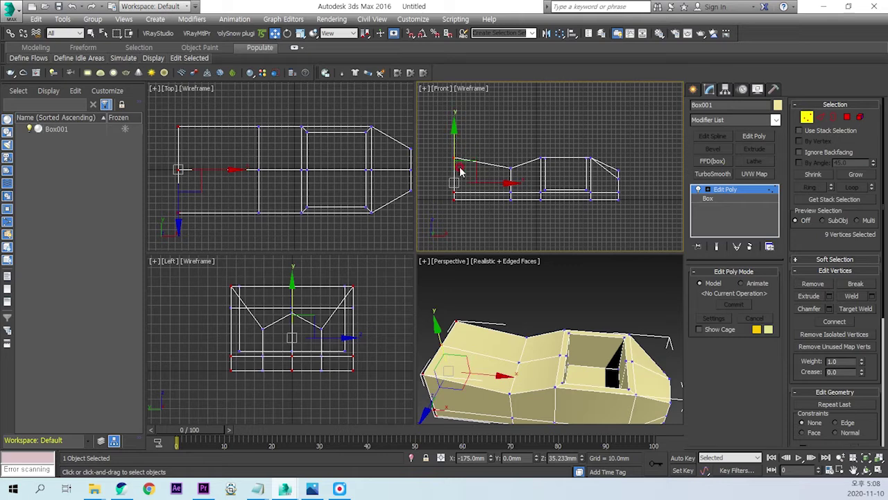
{"action": "left_click_drag", "start_coordinate": [456, 137], "coordinate": [454, 122]}
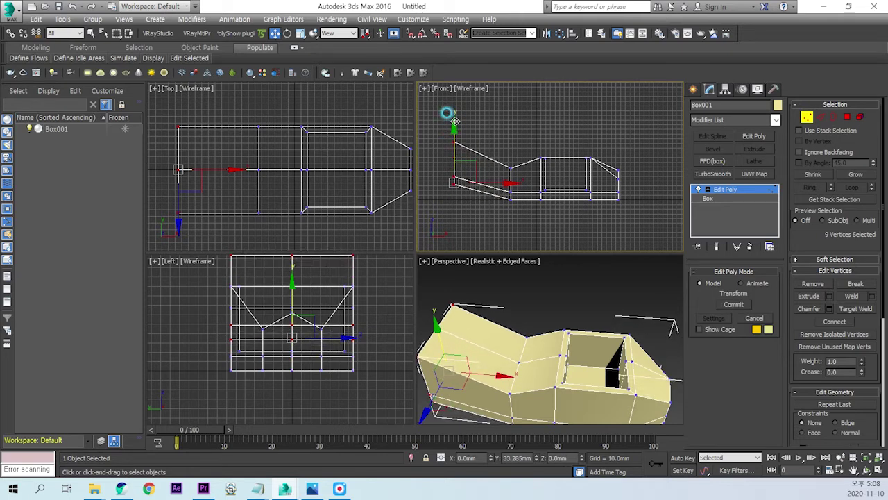
{"action": "key", "text": "ctrl+z"}
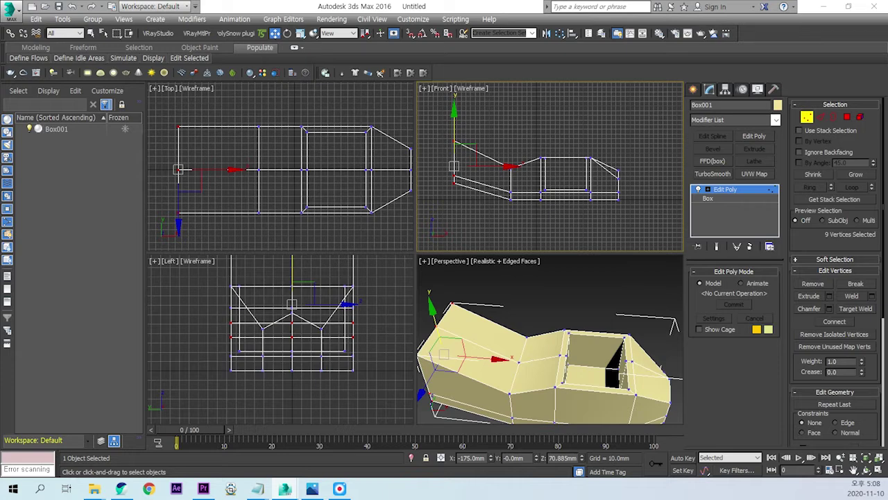
- Pull the left-end tip vertex out to the left in the Top view to form a point
{"action": "middle_click_drag", "start_coordinate": [502, 372], "coordinate": [519, 368], "text": "alt"}
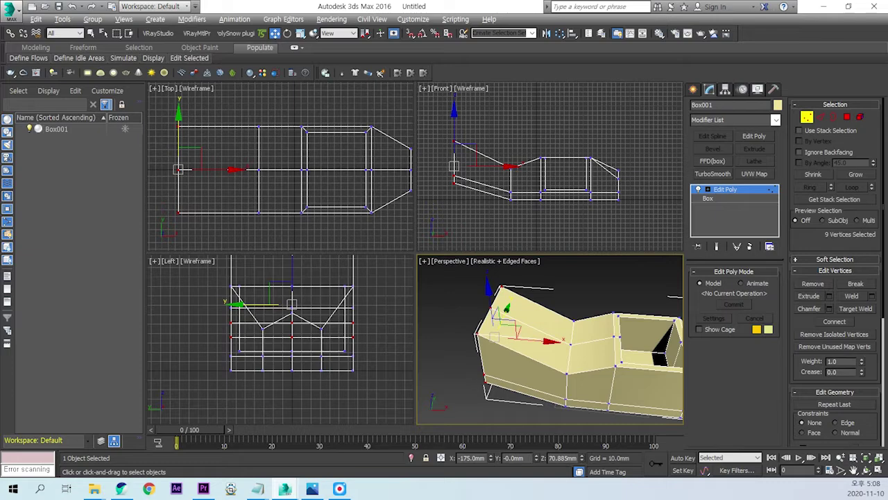
{"action": "middle_click_drag", "start_coordinate": [265, 232], "coordinate": [303, 222]}
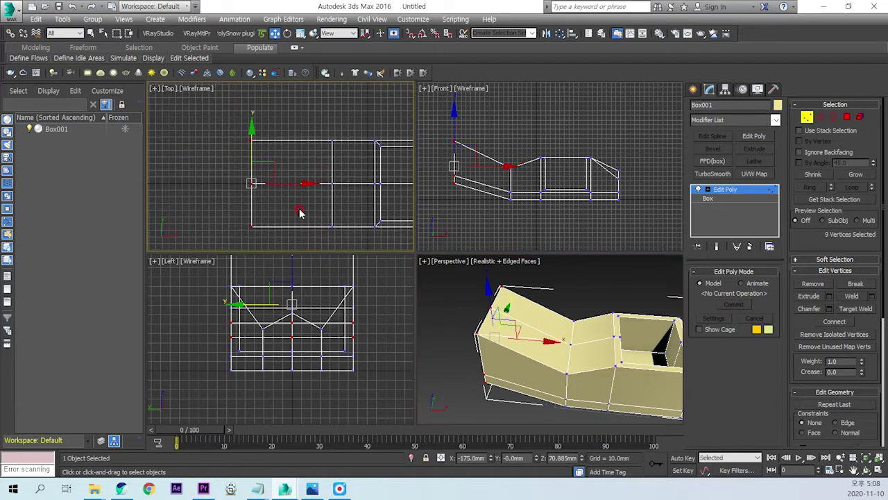
{"action": "right_click", "coordinate": [563, 294]}
{"action": "left_click", "coordinate": [488, 304]}
{"action": "right_click", "coordinate": [204, 205]}
{"action": "left_click_drag", "start_coordinate": [291, 179], "coordinate": [254, 182]}
{"action": "mouse_move", "coordinate": [519, 336]}
{"action": "middle_mouse_down", "text": "alt"}
{"action": "mouse_move", "coordinate": [496, 370]}
{"action": "mouse_move", "coordinate": [529, 363]}
{"action": "middle_mouse_up", "text": "alt"}
- Raise the tip vertex in the Front view into an upswept tail
{"action": "middle_click_drag", "start_coordinate": [506, 202], "coordinate": [549, 225]}
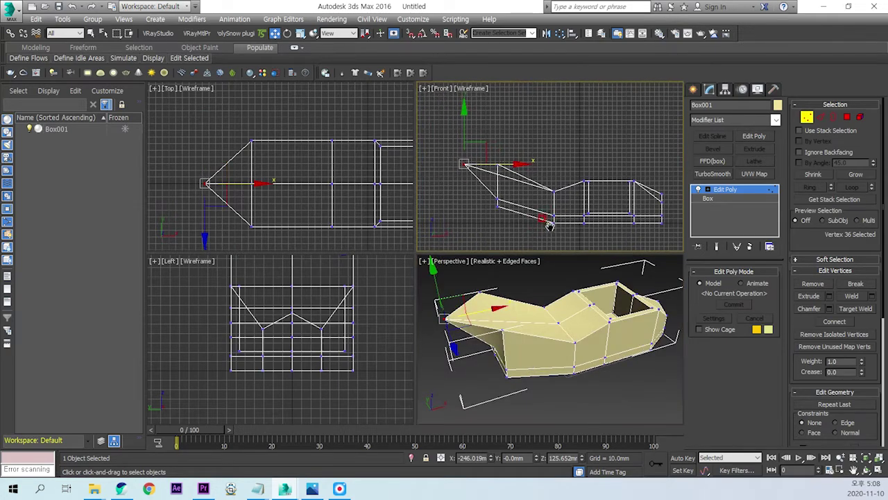
{"action": "left_click_drag", "start_coordinate": [471, 137], "coordinate": [466, 115]}
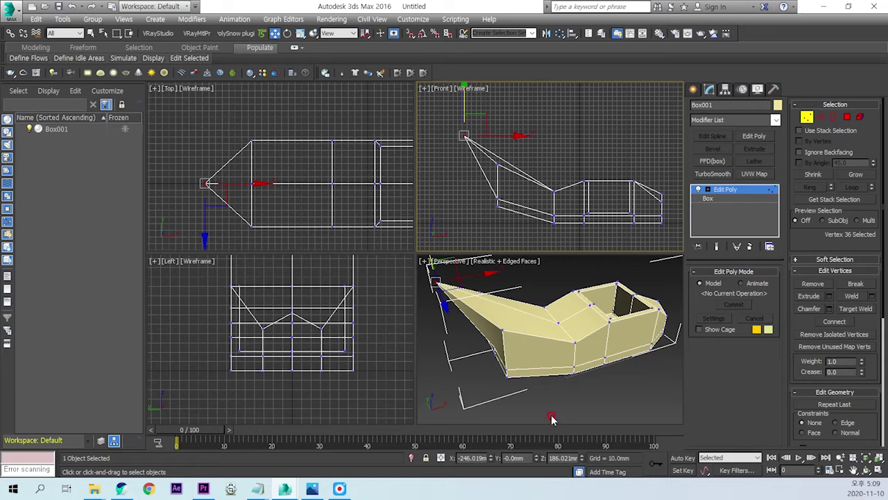
{"action": "scroll", "coordinate": [495, 390], "scroll_direction": "up", "scroll_amount": 4}
{"action": "mouse_move", "coordinate": [494, 390]}
{"action": "middle_mouse_down", "text": "alt"}
{"action": "mouse_move", "coordinate": [515, 370]}
{"action": "mouse_move", "coordinate": [609, 352]}
{"action": "mouse_move", "coordinate": [542, 380]}
{"action": "mouse_move", "coordinate": [563, 377]}
{"action": "middle_mouse_up", "text": "alt"}
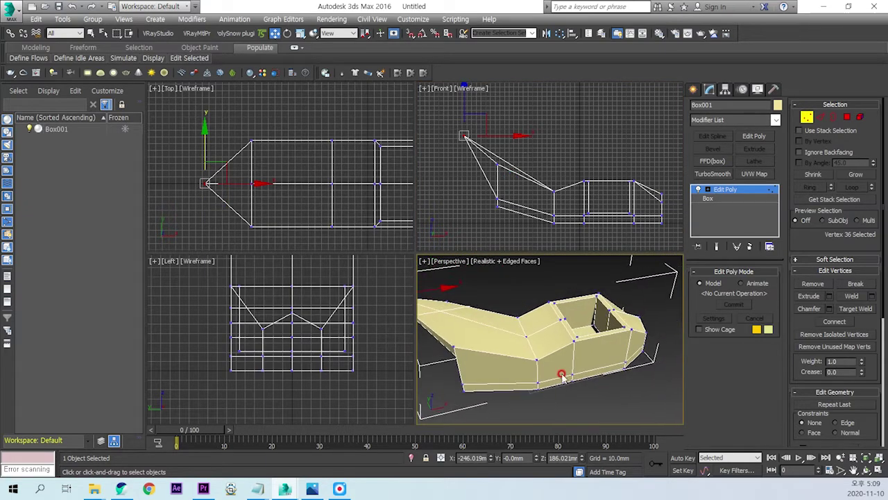
{"action": "left_click", "coordinate": [732, 195]}
{"action": "middle_click_drag", "start_coordinate": [583, 314], "coordinate": [576, 367], "text": "alt"}
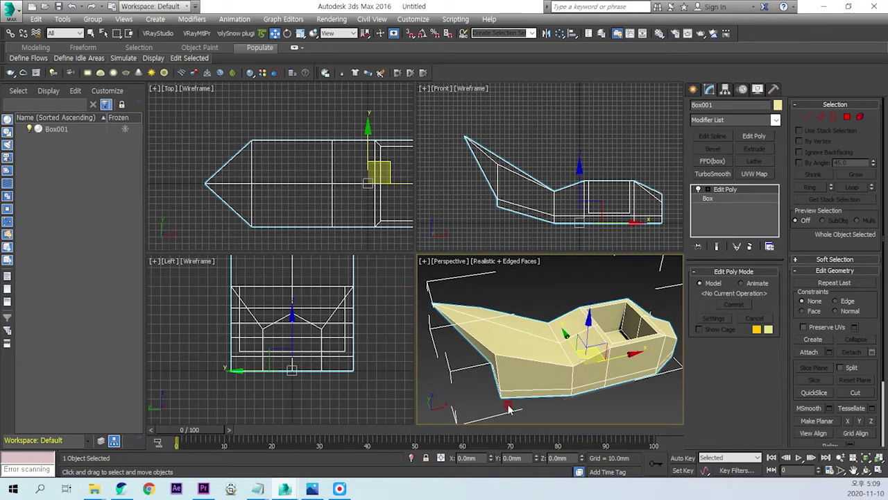
- Convert Box001 to an Editable Poly and turn on NURMS subdivision
{"action": "right_click", "coordinate": [526, 308]}
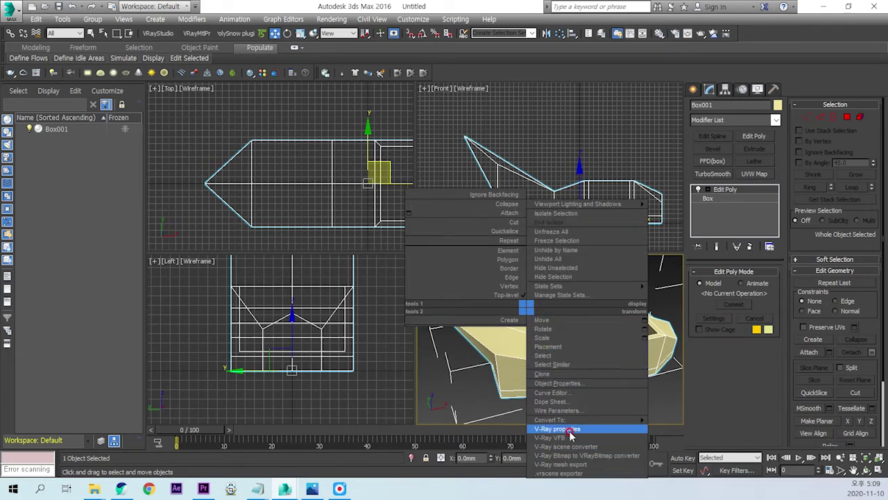
{"action": "mouse_move", "coordinate": [522, 340]}
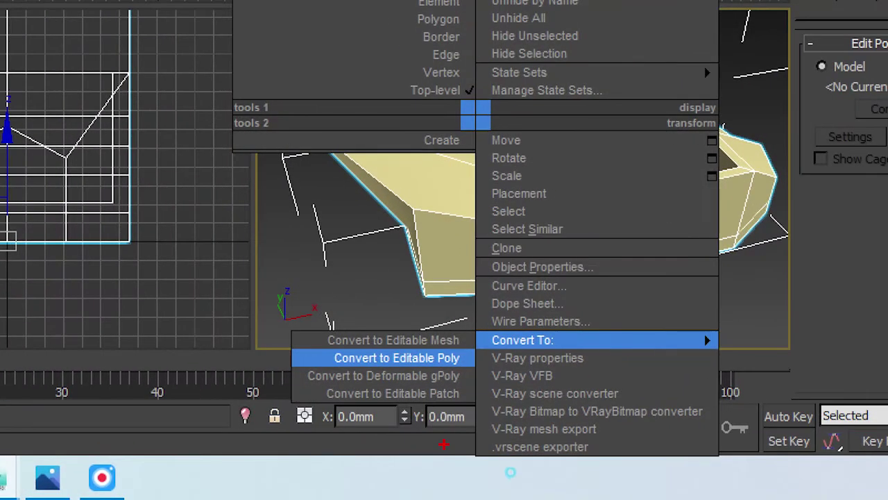
{"action": "left_click_drag", "start_coordinate": [470, 365], "coordinate": [484, 358]}
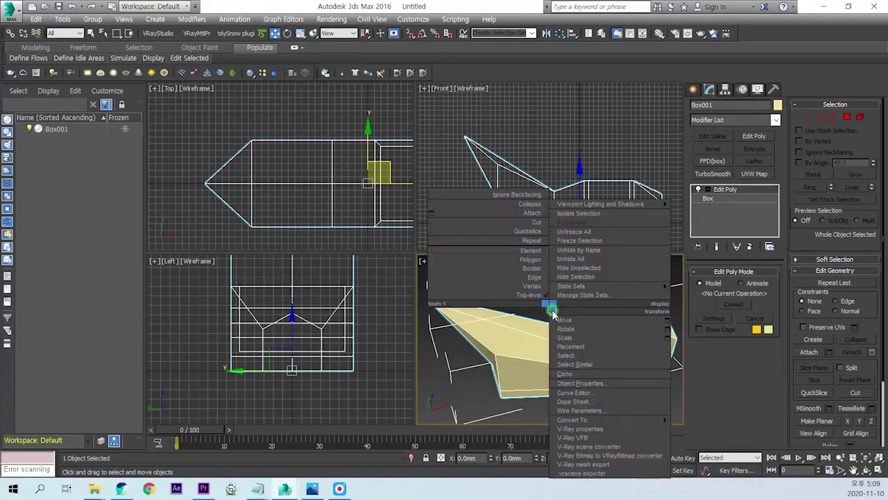
{"action": "left_click", "coordinate": [526, 429]}
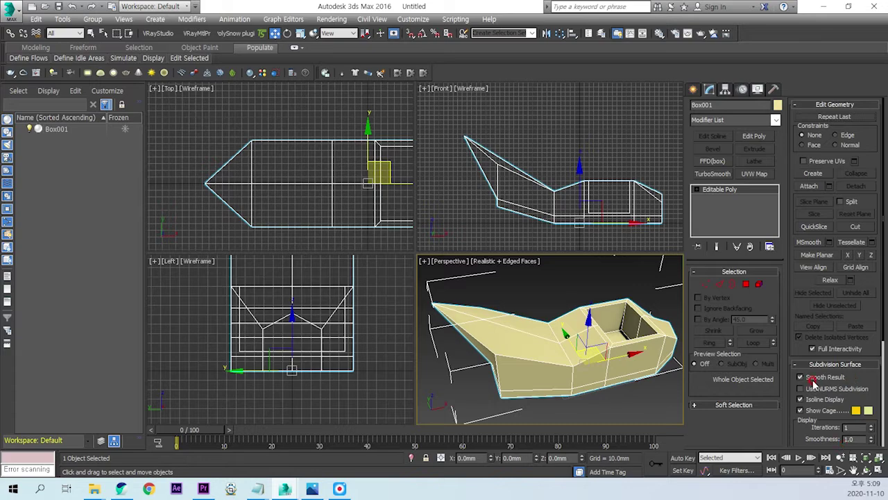
{"action": "left_click", "coordinate": [813, 388]}
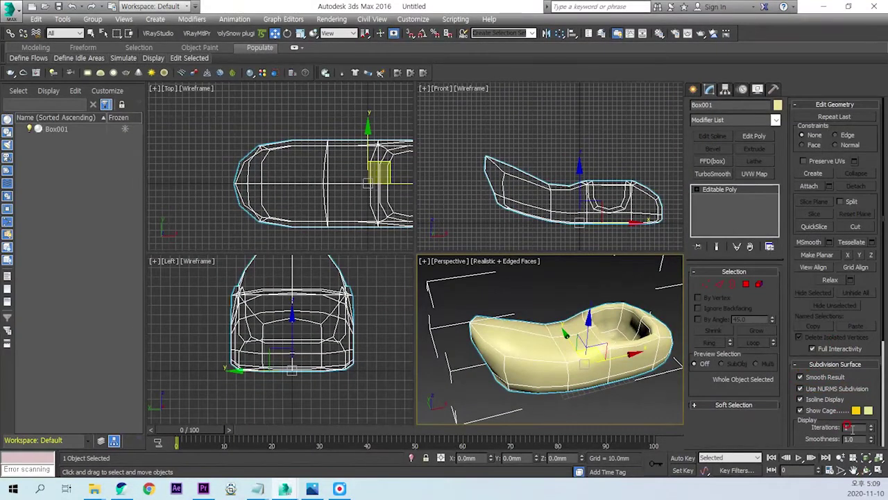
- Increase the NURMS subdivision iterations so the car body is smoother
{"action": "type", "text": "2"}
{"action": "key", "text": "Return"}
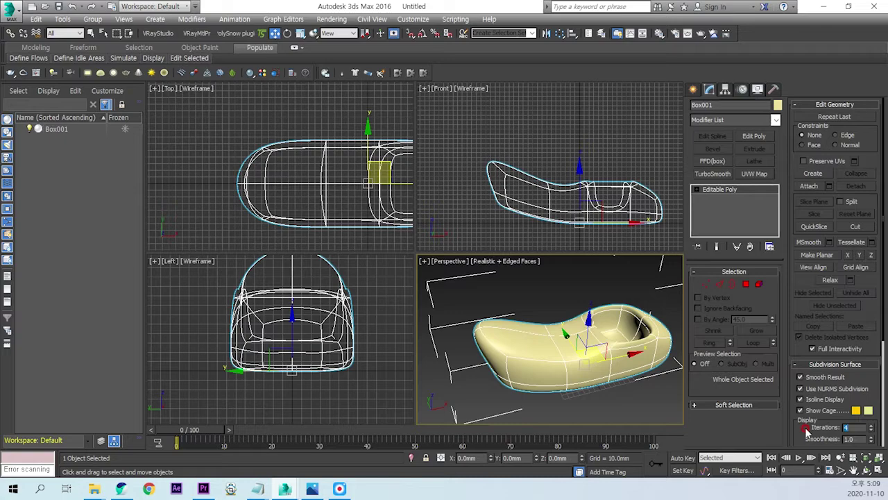
{"action": "middle_click_drag", "start_coordinate": [633, 393], "coordinate": [409, 364], "text": "alt"}
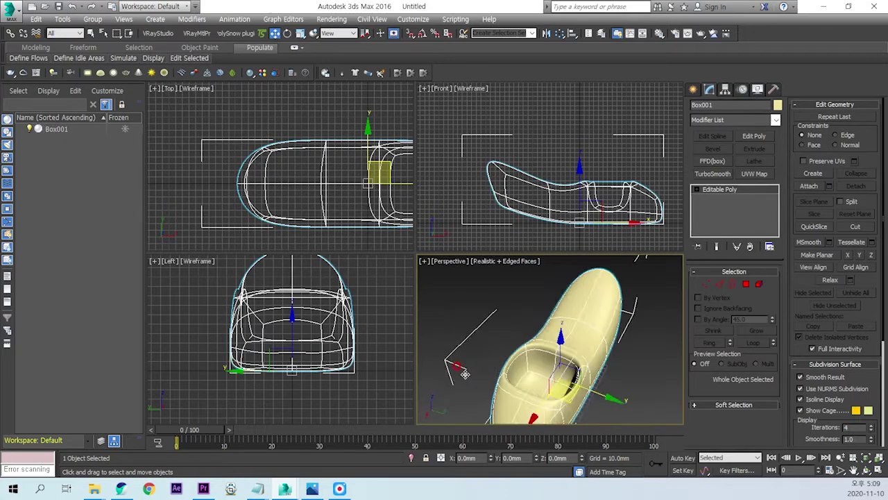
{"action": "mouse_move", "coordinate": [408, 365]}
{"action": "middle_mouse_down", "text": "alt"}
{"action": "mouse_move", "coordinate": [555, 357]}
{"action": "mouse_move", "coordinate": [560, 375]}
{"action": "mouse_move", "coordinate": [553, 363]}
{"action": "middle_mouse_up", "text": "alt"}
{"action": "left_click", "coordinate": [506, 368]}
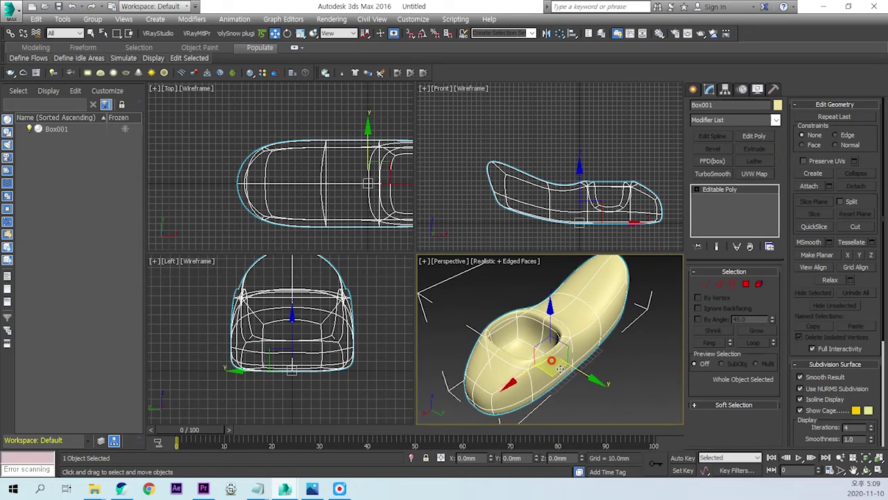
{"action": "left_click", "coordinate": [552, 362]}
- Change Box001's object colour to red
{"action": "left_click", "coordinate": [778, 105]}
{"action": "left_click", "coordinate": [267, 211]}
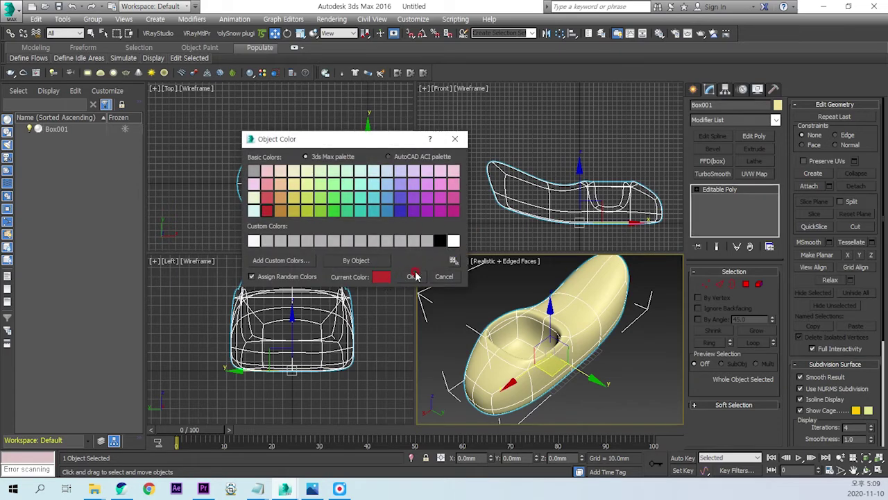
{"action": "left_click", "coordinate": [411, 276]}
{"action": "mouse_move", "coordinate": [576, 406]}
{"action": "middle_mouse_down", "text": "alt"}
{"action": "mouse_move", "coordinate": [549, 395]}
{"action": "mouse_move", "coordinate": [552, 370]}
{"action": "middle_mouse_up", "text": "alt"}
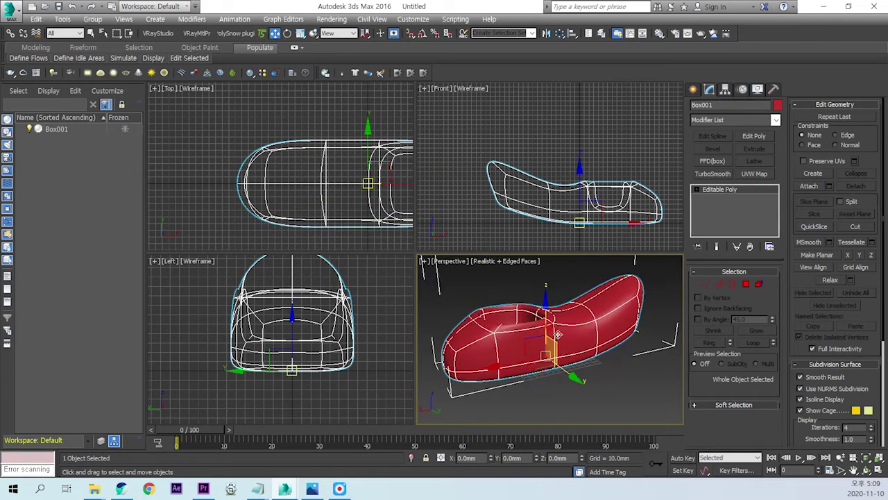
{"action": "left_click", "coordinate": [589, 149]}
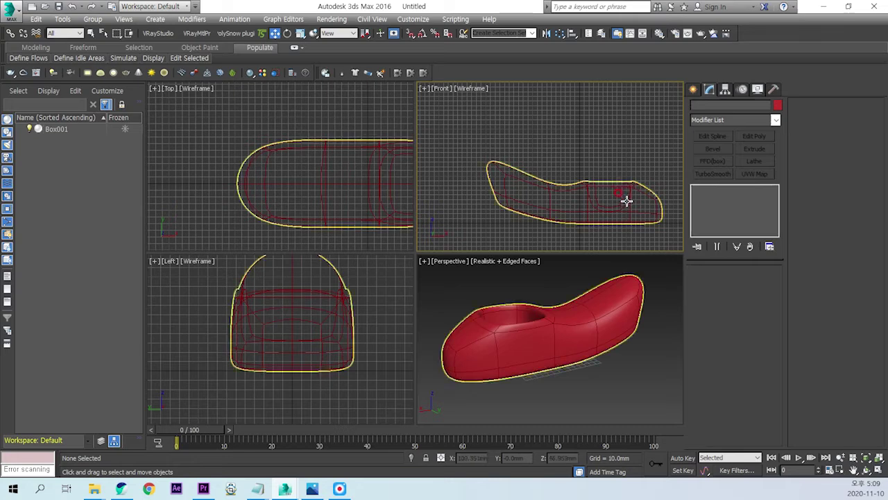
- Draw a torus in the Front view and give it 36 segments and 36 sides
{"action": "left_click", "coordinate": [693, 89]}
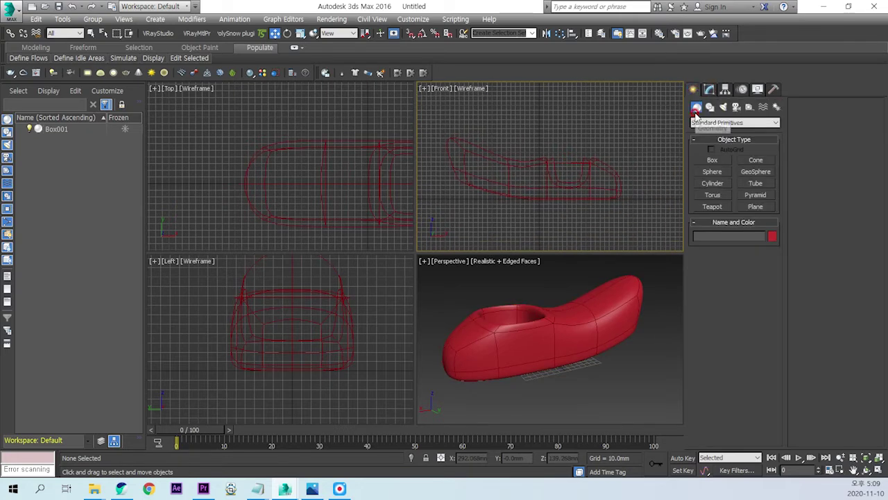
{"action": "left_click", "coordinate": [713, 195]}
{"action": "middle_click_drag", "start_coordinate": [575, 198], "coordinate": [561, 202]}
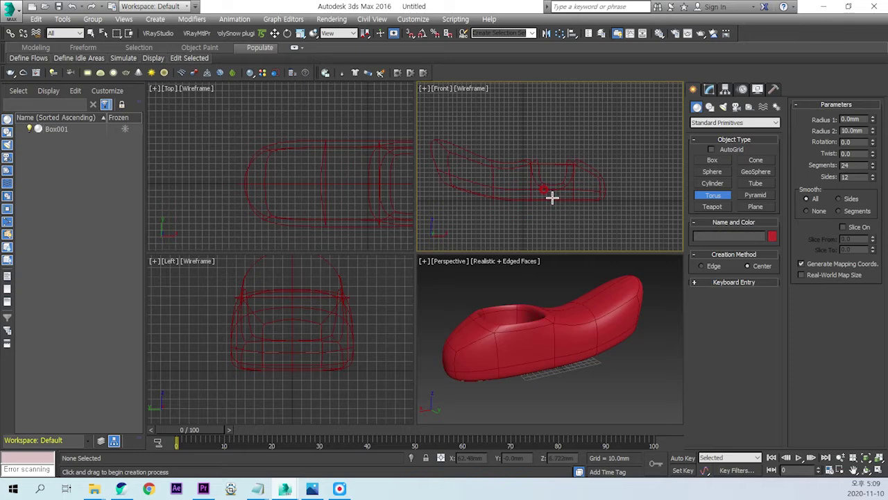
{"action": "left_click_drag", "start_coordinate": [552, 200], "coordinate": [559, 177]}
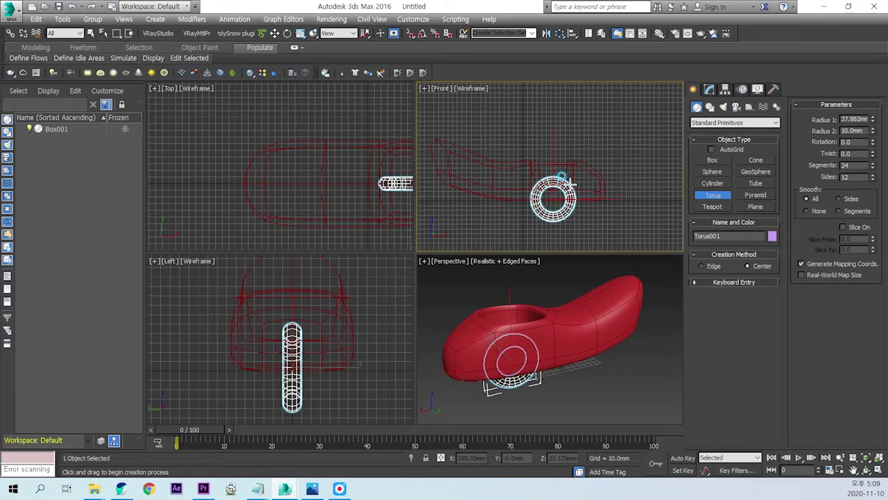
{"action": "left_click", "coordinate": [550, 182]}
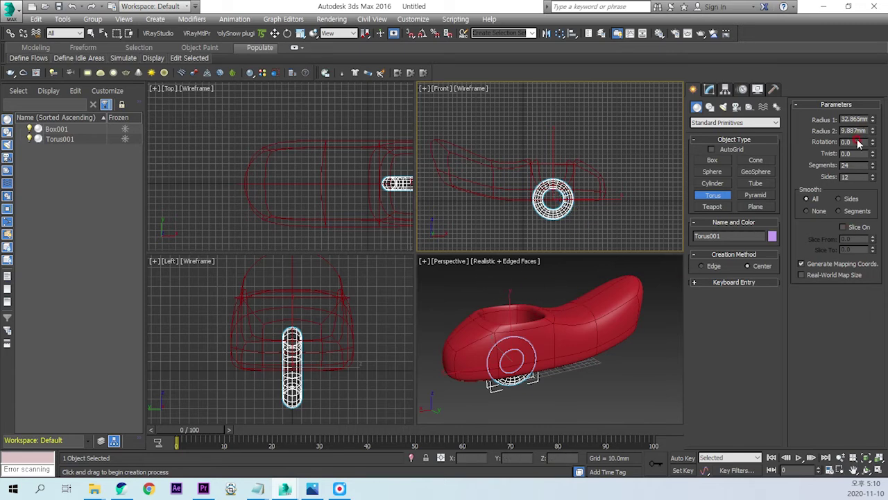
{"action": "left_click", "coordinate": [806, 200]}
{"action": "type", "text": "6"}
{"action": "key", "text": "Return"}
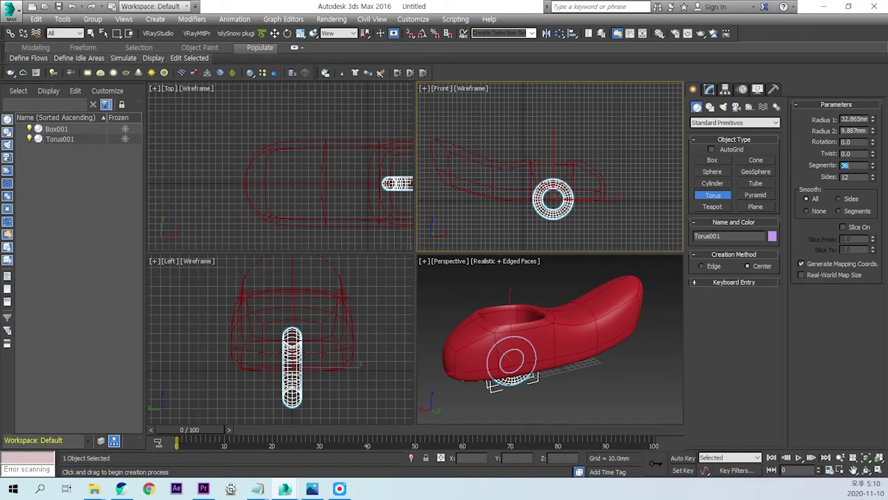
{"action": "key", "text": "Tab"}
{"action": "left_click", "coordinate": [792, 180]}
{"action": "key", "text": "Return"}
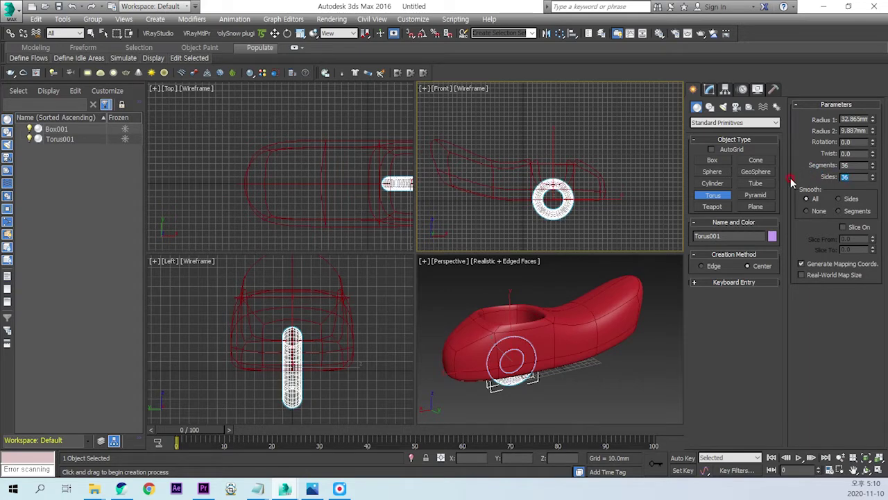
- Move the torus out beside the red car body as its first wheel
{"action": "mouse_move", "coordinate": [359, 230]}
{"action": "middle_mouse_down"}
{"action": "mouse_move", "coordinate": [268, 199]}
{"action": "mouse_move", "coordinate": [343, 181]}
{"action": "middle_mouse_up"}
{"action": "left_click", "coordinate": [275, 33]}
{"action": "left_click_drag", "start_coordinate": [303, 99], "coordinate": [306, 154]}
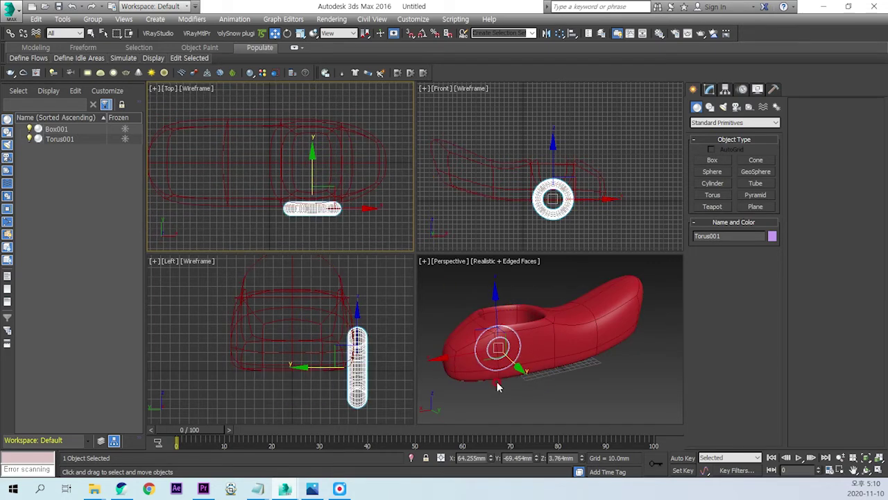
{"action": "mouse_move", "coordinate": [521, 392]}
{"action": "middle_mouse_down", "text": "alt"}
{"action": "mouse_move", "coordinate": [640, 389]}
{"action": "mouse_move", "coordinate": [548, 369]}
{"action": "mouse_move", "coordinate": [567, 383]}
{"action": "middle_mouse_up", "text": "alt"}
- Change the torus wheel's object colour to blue
{"action": "left_click", "coordinate": [615, 411]}
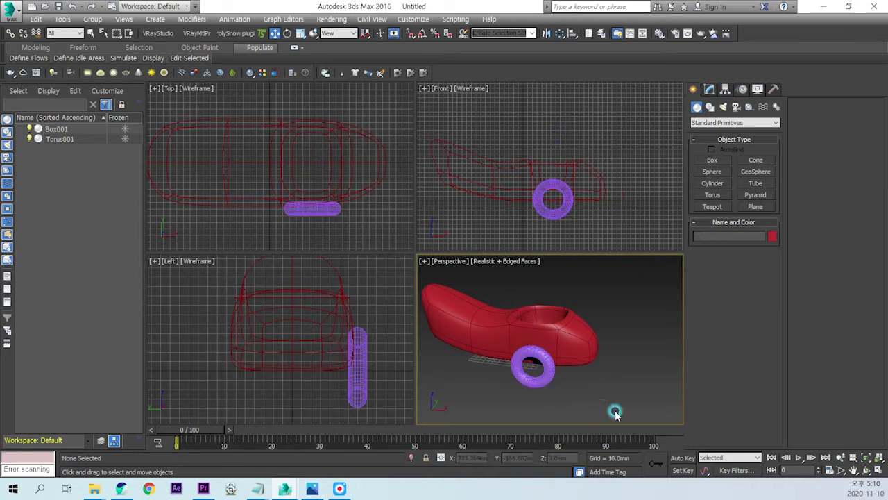
{"action": "left_click", "coordinate": [547, 380]}
{"action": "left_click", "coordinate": [709, 89]}
{"action": "left_click", "coordinate": [778, 105]}
{"action": "left_click", "coordinate": [400, 210]}
{"action": "left_click", "coordinate": [413, 277]}
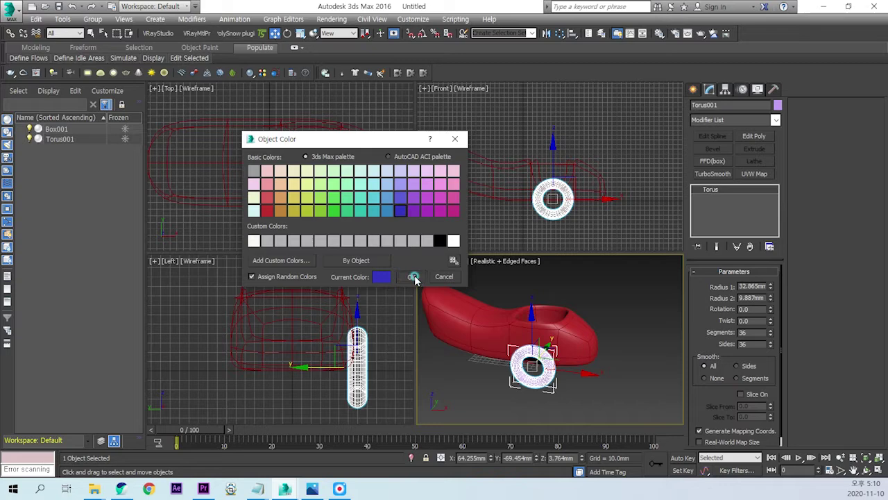
{"action": "left_click", "coordinate": [607, 351]}
- Shift-drag the wheel along the car's side to make an instanced second wheel, Torus002
{"action": "mouse_move", "coordinate": [569, 408]}
{"action": "middle_mouse_down", "text": "alt"}
{"action": "mouse_move", "coordinate": [511, 408]}
{"action": "mouse_move", "coordinate": [605, 409]}
{"action": "middle_mouse_up", "text": "alt"}
{"action": "middle_click_drag", "start_coordinate": [336, 221], "coordinate": [337, 226]}
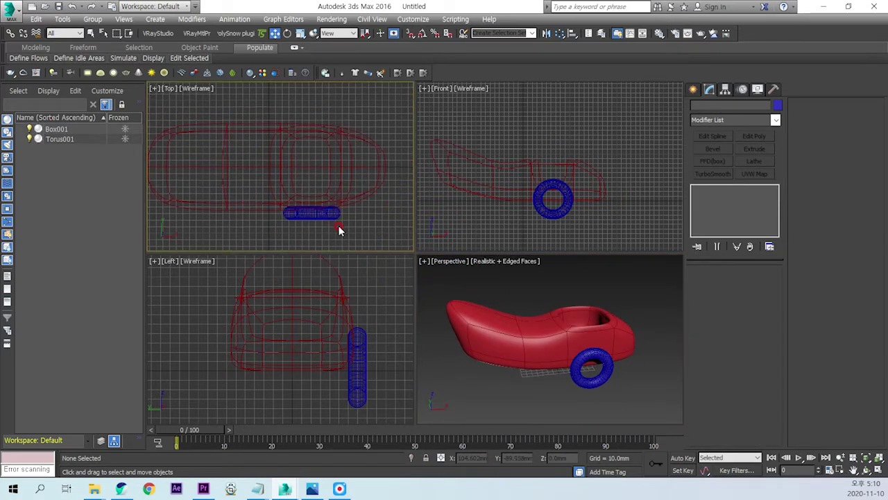
{"action": "left_click", "coordinate": [306, 210]}
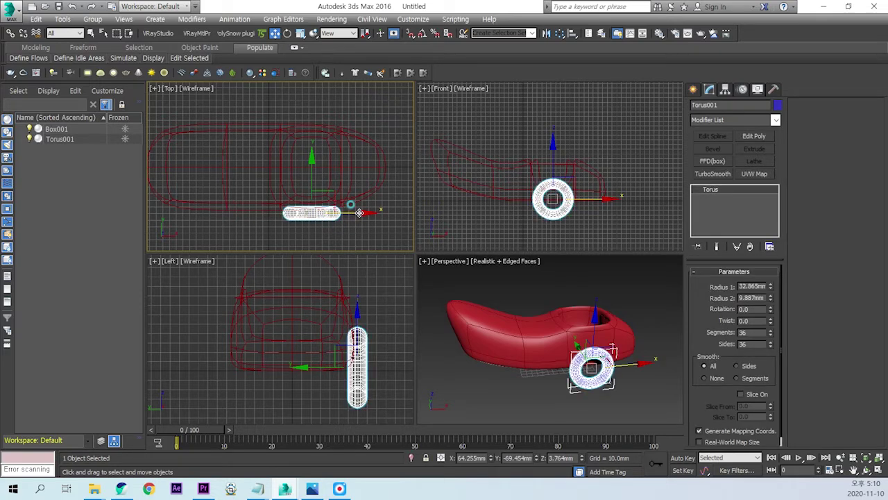
{"action": "left_click_drag", "start_coordinate": [359, 212], "coordinate": [265, 208], "text": "shift"}
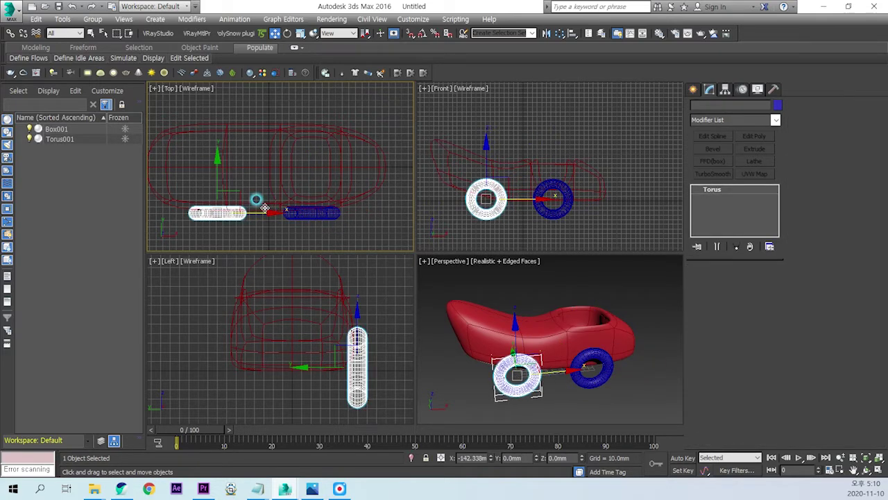
{"action": "left_click_drag", "start_coordinate": [264, 208], "coordinate": [267, 209], "text": "shift"}
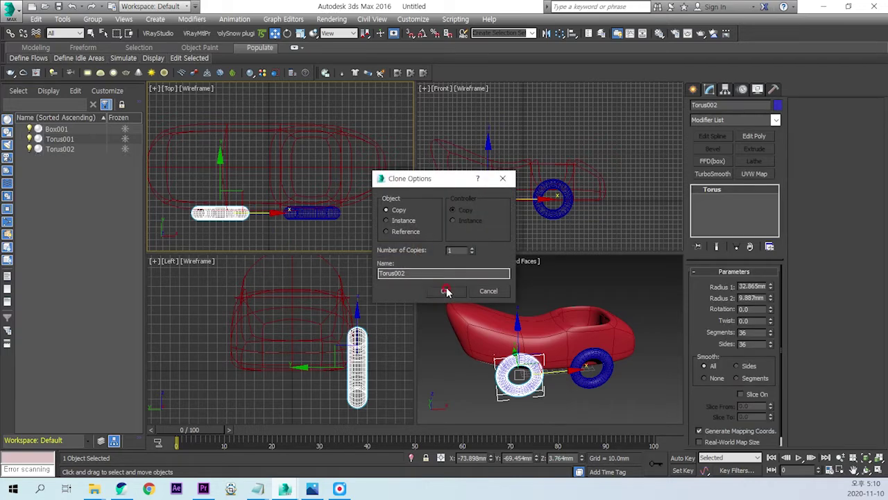
{"action": "left_click", "coordinate": [401, 221]}
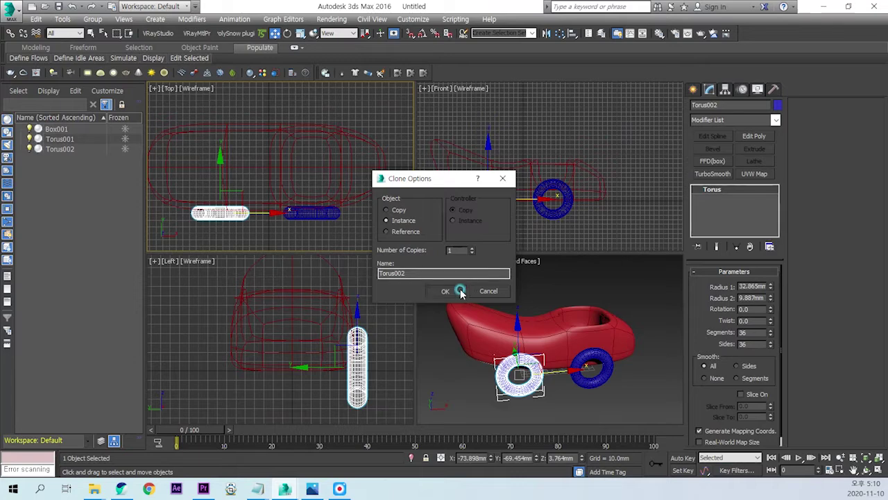
{"action": "left_click", "coordinate": [447, 290]}
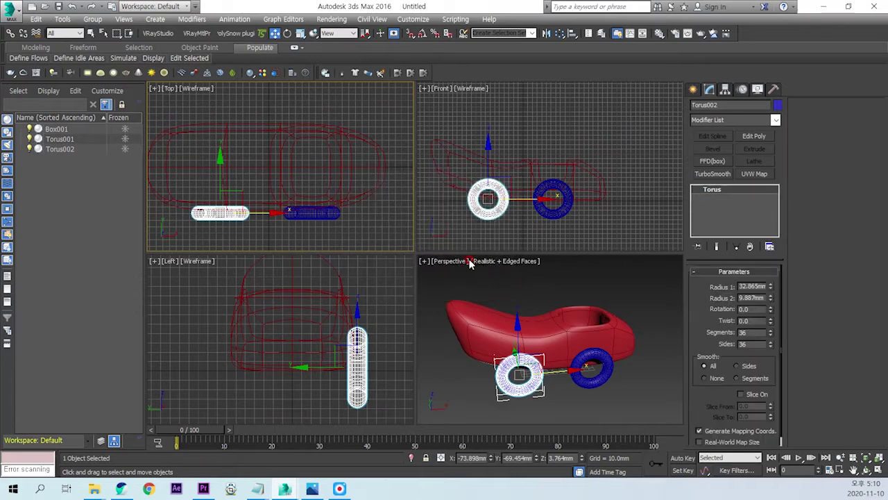
{"action": "left_click", "coordinate": [355, 232]}
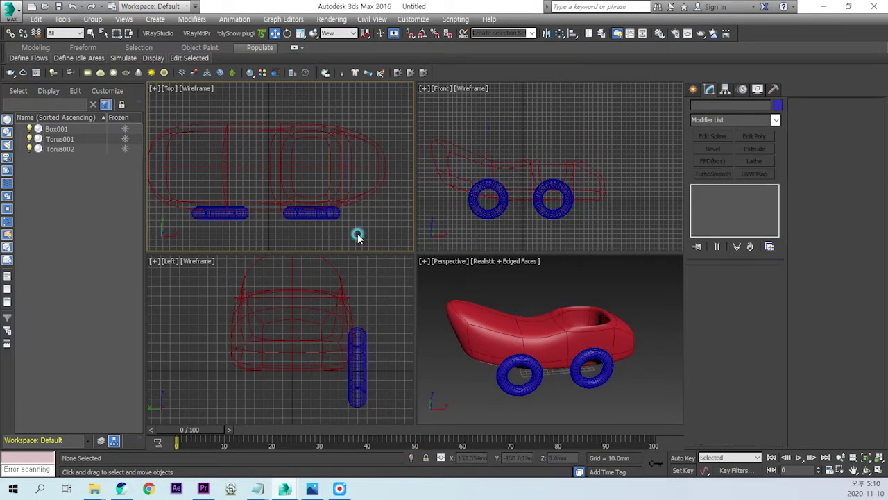
- Pick Box001 as the reference coordinate system, box-select both blue wheels, and use its transform centre
{"action": "scroll", "coordinate": [371, 230], "scroll_direction": "down", "scroll_amount": 1}
{"action": "scroll", "coordinate": [372, 229], "scroll_direction": "down", "scroll_amount": 1}
{"action": "scroll", "coordinate": [373, 229], "scroll_direction": "down", "scroll_amount": 1}
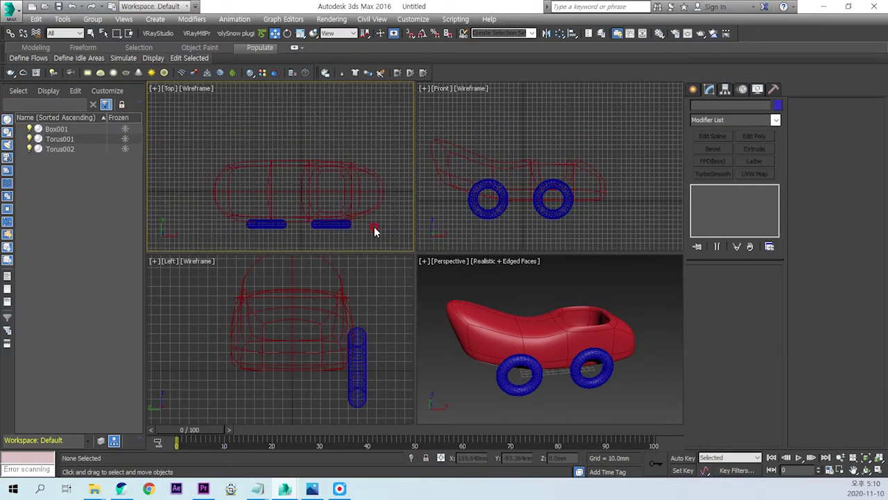
{"action": "left_click", "coordinate": [352, 197]}
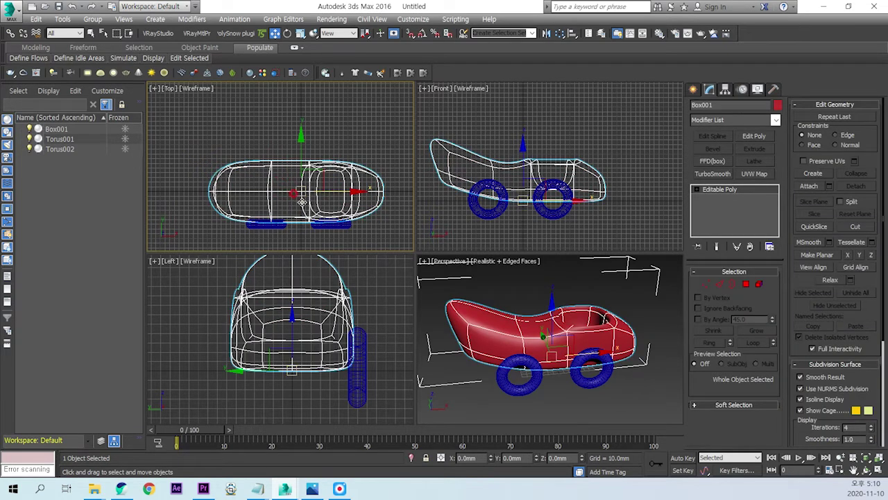
{"action": "left_click", "coordinate": [383, 224]}
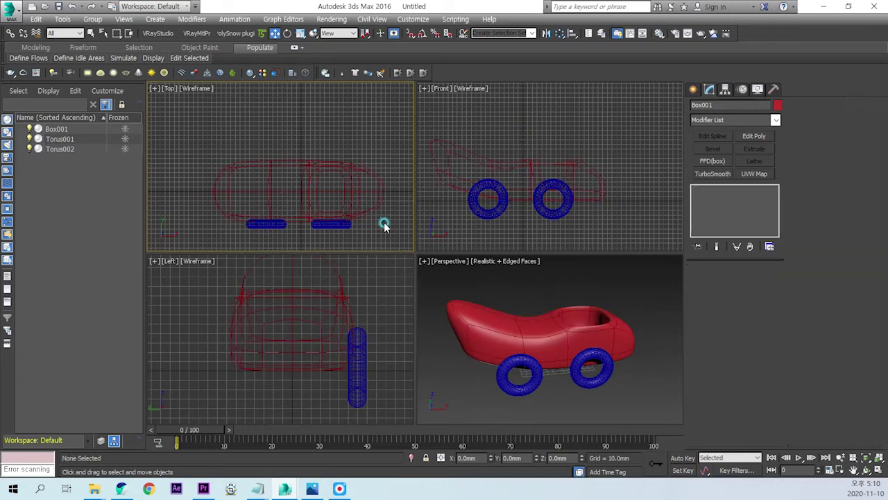
{"action": "left_click", "coordinate": [340, 35]}
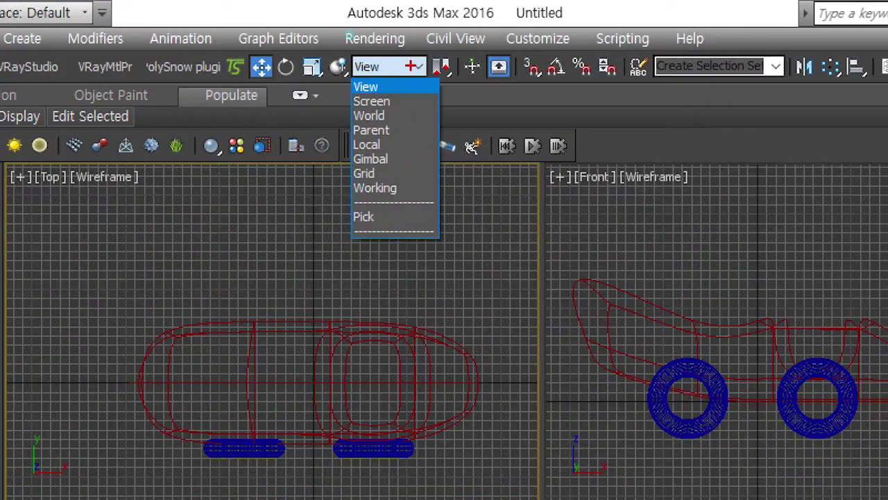
{"action": "left_click_drag", "start_coordinate": [347, 33], "coordinate": [314, 10]}
{"action": "left_click_drag", "start_coordinate": [375, 203], "coordinate": [378, 208]}
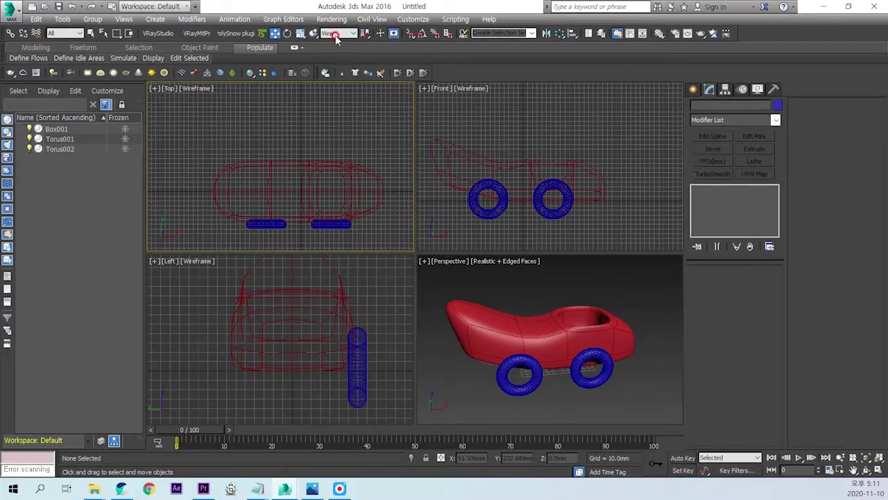
{"action": "left_click", "coordinate": [338, 33]}
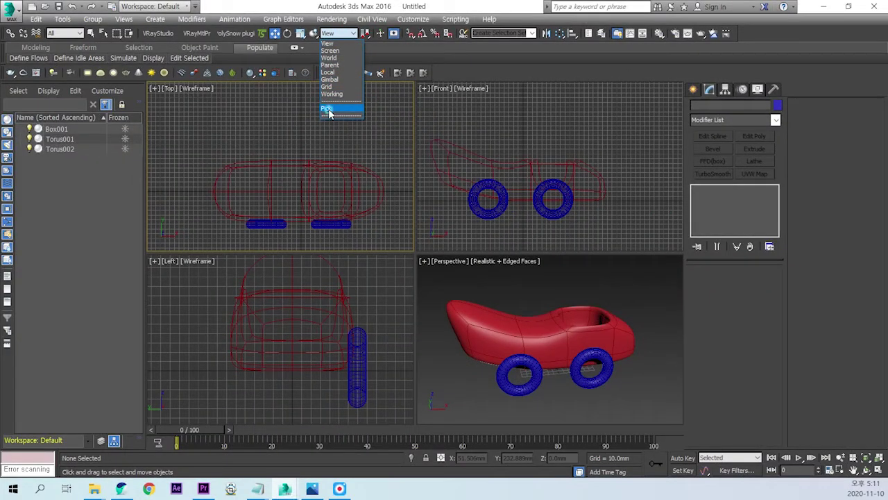
{"action": "left_click", "coordinate": [333, 111]}
{"action": "left_click", "coordinate": [336, 190]}
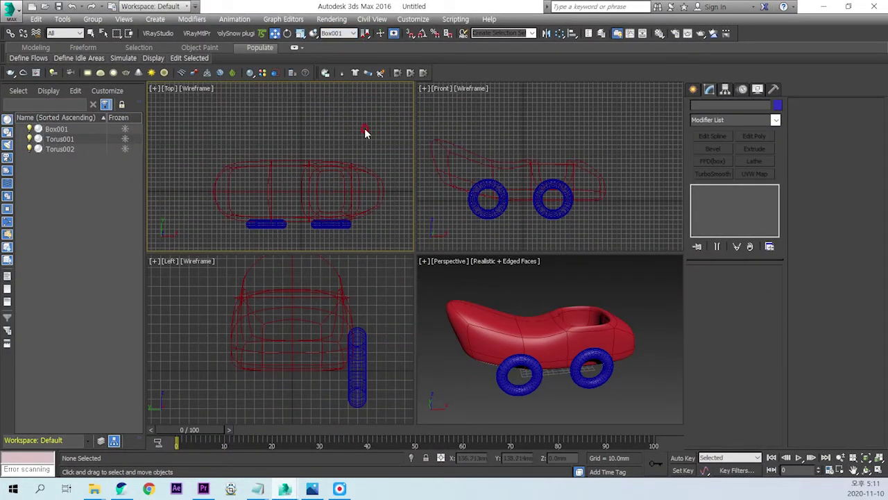
{"action": "left_click_drag", "start_coordinate": [231, 237], "coordinate": [364, 213]}
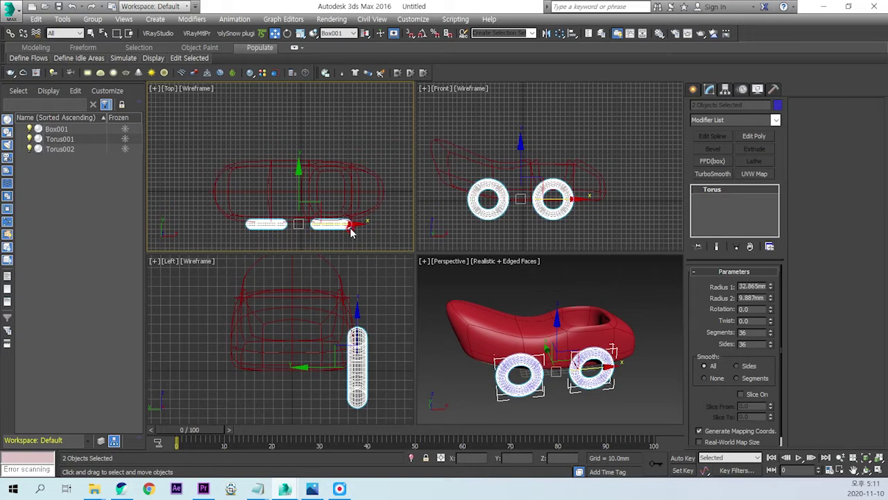
{"action": "left_click_drag", "start_coordinate": [368, 36], "coordinate": [365, 71]}
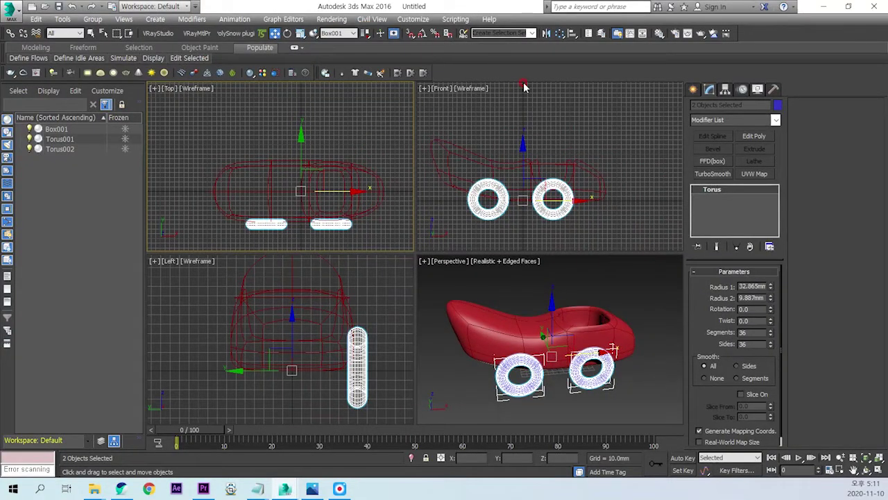
- Mirror both wheels on the Y axis as instances, giving Torus003 and Torus004 opposite
{"action": "left_click", "coordinate": [547, 33]}
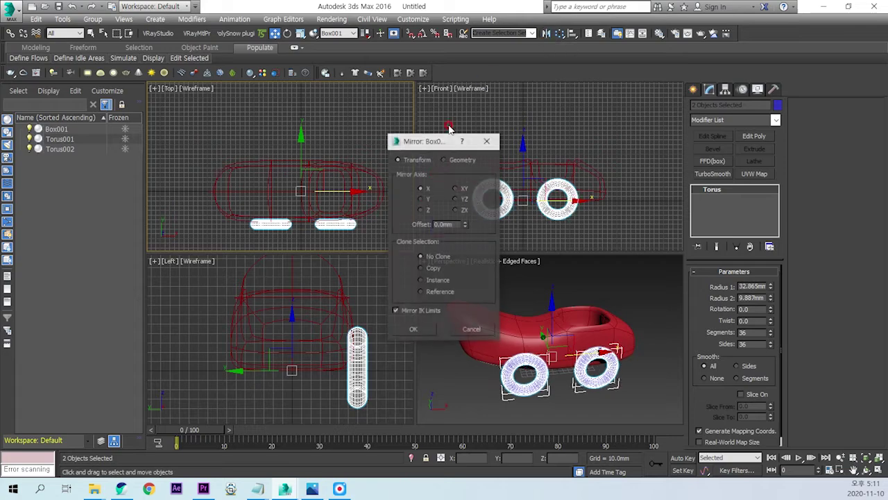
{"action": "left_click", "coordinate": [429, 199]}
{"action": "left_click", "coordinate": [429, 279]}
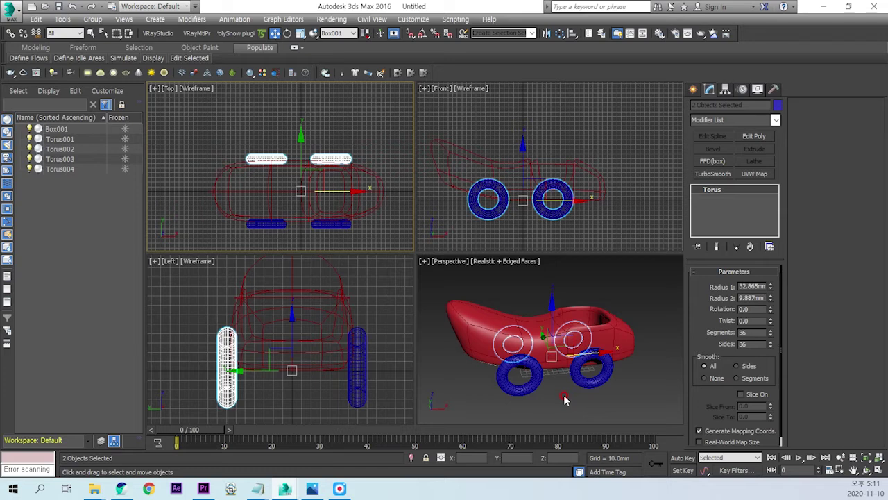
{"action": "left_click", "coordinate": [564, 399]}
{"action": "mouse_move", "coordinate": [632, 383]}
{"action": "middle_mouse_down", "text": "alt"}
{"action": "mouse_move", "coordinate": [523, 397]}
{"action": "mouse_move", "coordinate": [462, 391]}
{"action": "mouse_move", "coordinate": [551, 339]}
{"action": "mouse_move", "coordinate": [562, 379]}
{"action": "mouse_move", "coordinate": [527, 382]}
{"action": "mouse_move", "coordinate": [546, 377]}
{"action": "mouse_move", "coordinate": [562, 390]}
{"action": "mouse_move", "coordinate": [576, 367]}
{"action": "mouse_move", "coordinate": [605, 385]}
{"action": "middle_mouse_up", "text": "alt"}
{"action": "scroll", "coordinate": [581, 368], "scroll_direction": "up", "scroll_amount": 3}
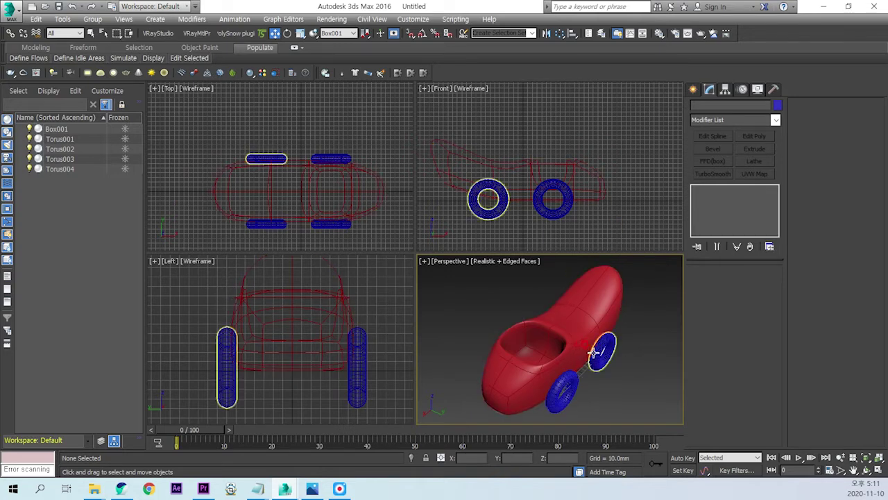
- Turn Use NURMS Subdivision off on Box001 to view the low-poly cage, then back on
{"action": "middle_click_drag", "start_coordinate": [595, 356], "coordinate": [589, 362], "text": "alt"}
{"action": "middle_click_drag", "start_coordinate": [387, 226], "coordinate": [366, 211]}
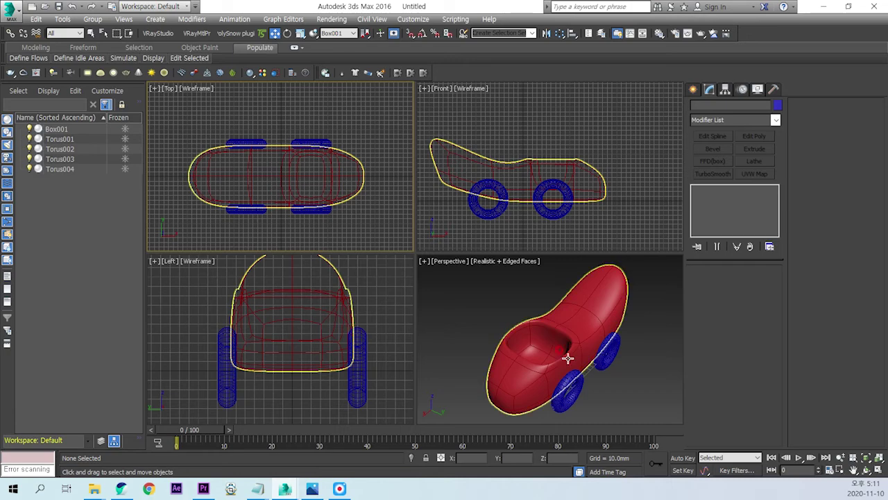
{"action": "left_click", "coordinate": [585, 320]}
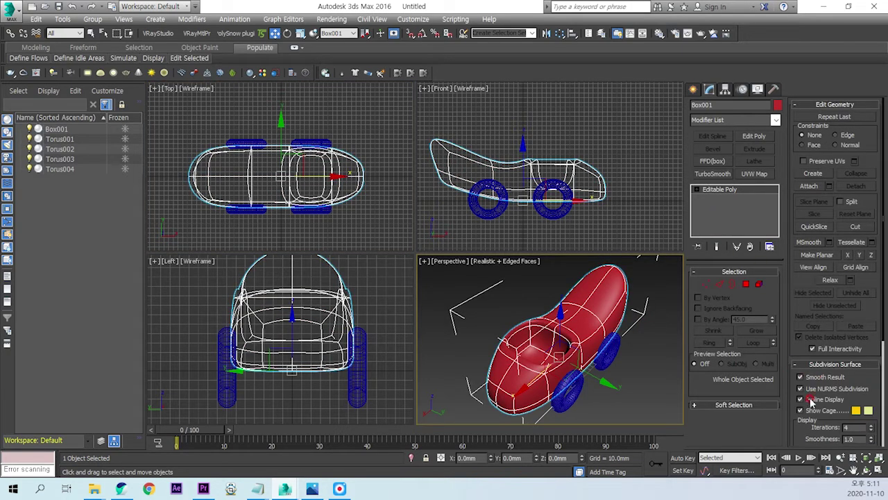
{"action": "left_click", "coordinate": [803, 390]}
{"action": "mouse_move", "coordinate": [624, 389]}
{"action": "middle_mouse_down", "text": "alt"}
{"action": "mouse_move", "coordinate": [537, 383]}
{"action": "mouse_move", "coordinate": [603, 388]}
{"action": "middle_mouse_up", "text": "alt"}
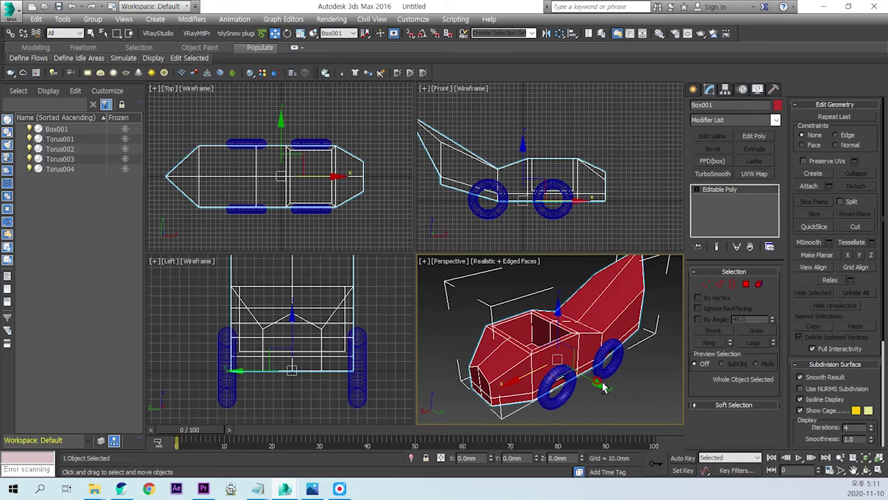
{"action": "left_click", "coordinate": [808, 389]}
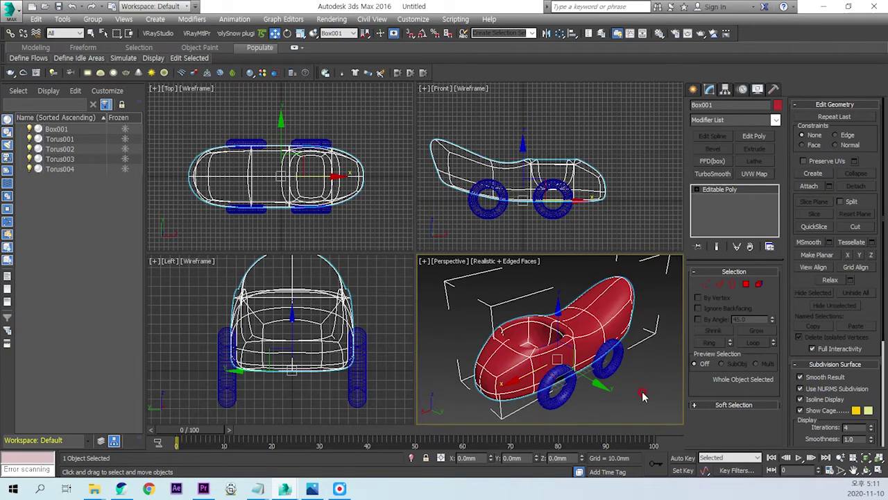
- Deselect the body, orbit the finished car, then orbit the orange example toy car
{"action": "left_click", "coordinate": [606, 407]}
{"action": "mouse_move", "coordinate": [612, 408]}
{"action": "middle_mouse_down", "text": "alt"}
{"action": "mouse_move", "coordinate": [603, 397]}
{"action": "mouse_move", "coordinate": [645, 391]}
{"action": "mouse_move", "coordinate": [568, 410]}
{"action": "middle_mouse_up", "text": "alt"}
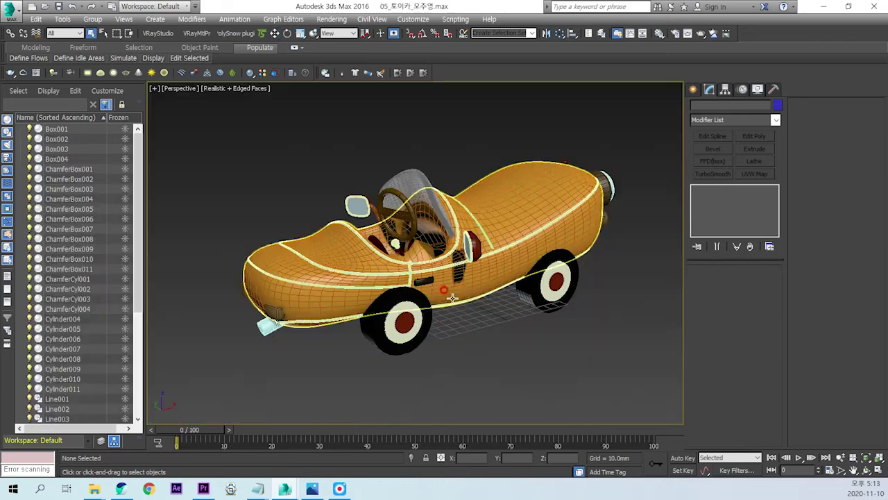
{"action": "middle_click_drag", "start_coordinate": [445, 295], "coordinate": [461, 333], "text": "alt"}
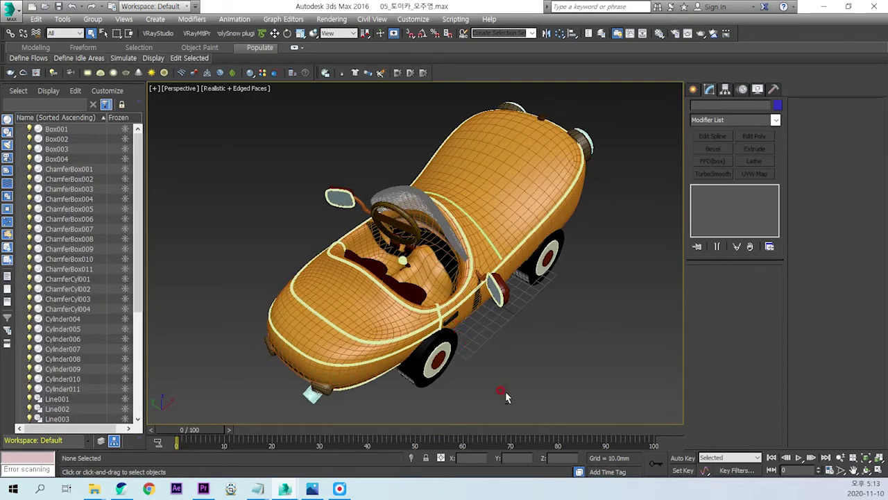
- Hide edged faces with F4 and orbit around the shaded orange example car
{"action": "mouse_move", "coordinate": [492, 378]}
{"action": "middle_mouse_down", "text": "alt"}
{"action": "mouse_move", "coordinate": [448, 366]}
{"action": "mouse_move", "coordinate": [483, 361]}
{"action": "mouse_move", "coordinate": [479, 355]}
{"action": "middle_mouse_up", "text": "alt"}
{"action": "mouse_move", "coordinate": [356, 287]}
{"action": "middle_mouse_down", "text": "alt"}
{"action": "mouse_move", "coordinate": [447, 355]}
{"action": "mouse_move", "coordinate": [423, 369]}
{"action": "mouse_move", "coordinate": [406, 344]}
{"action": "middle_mouse_up", "text": "alt"}
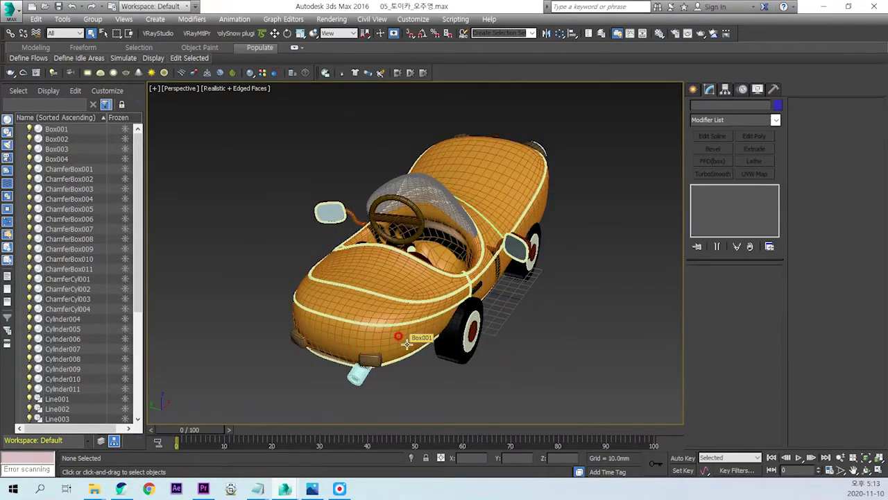
{"action": "key", "text": "F4"}
{"action": "middle_click_drag", "start_coordinate": [440, 344], "coordinate": [354, 361], "text": "alt"}
{"action": "mouse_move", "coordinate": [433, 359]}
{"action": "middle_mouse_down", "text": "alt"}
{"action": "mouse_move", "coordinate": [392, 269]}
{"action": "mouse_move", "coordinate": [437, 229]}
{"action": "mouse_move", "coordinate": [482, 208]}
{"action": "mouse_move", "coordinate": [513, 204]}
{"action": "mouse_move", "coordinate": [508, 257]}
{"action": "mouse_move", "coordinate": [422, 294]}
{"action": "mouse_move", "coordinate": [420, 303]}
{"action": "mouse_move", "coordinate": [467, 320]}
{"action": "mouse_move", "coordinate": [502, 295]}
{"action": "mouse_move", "coordinate": [571, 309]}
{"action": "mouse_move", "coordinate": [618, 294]}
{"action": "mouse_move", "coordinate": [614, 278]}
{"action": "mouse_move", "coordinate": [646, 287]}
{"action": "mouse_move", "coordinate": [625, 287]}
{"action": "mouse_move", "coordinate": [506, 343]}
{"action": "middle_mouse_up", "text": "alt"}
- Zoom and orbit the orange car, then open another dropped example file
{"action": "scroll", "coordinate": [505, 343], "scroll_direction": "up", "scroll_amount": 3}
{"action": "scroll", "coordinate": [472, 320], "scroll_direction": "up", "scroll_amount": 4}
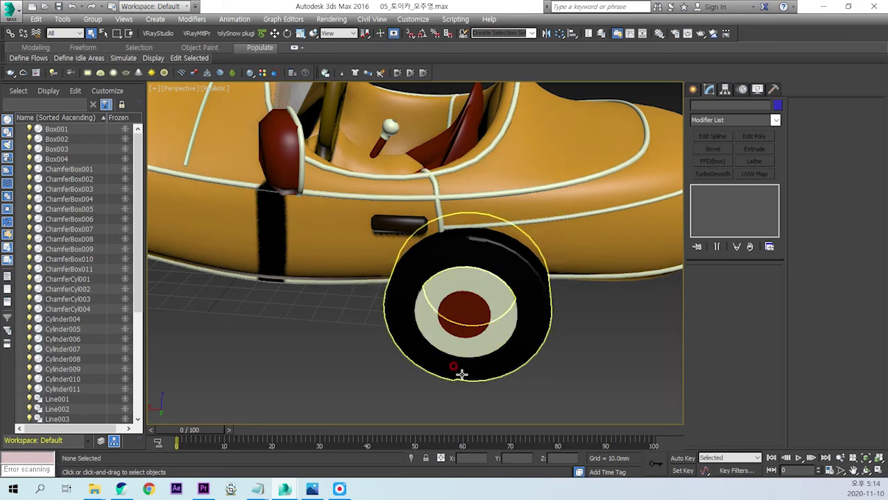
{"action": "mouse_move", "coordinate": [517, 359]}
{"action": "middle_mouse_down", "text": "alt"}
{"action": "mouse_move", "coordinate": [481, 365]}
{"action": "mouse_move", "coordinate": [524, 367]}
{"action": "mouse_move", "coordinate": [373, 357]}
{"action": "mouse_move", "coordinate": [414, 315]}
{"action": "mouse_move", "coordinate": [456, 301]}
{"action": "middle_mouse_up", "text": "alt"}
{"action": "scroll", "coordinate": [524, 368], "scroll_direction": "down", "scroll_amount": 2}
{"action": "scroll", "coordinate": [456, 301], "scroll_direction": "down", "scroll_amount": 2}
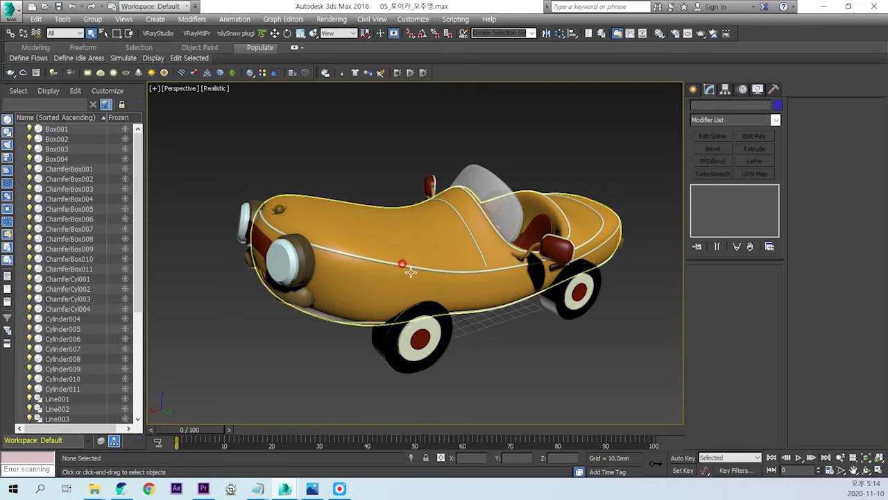
{"action": "mouse_move", "coordinate": [415, 291]}
{"action": "middle_mouse_down", "text": "alt"}
{"action": "mouse_move", "coordinate": [396, 319]}
{"action": "mouse_move", "coordinate": [409, 317]}
{"action": "middle_mouse_up", "text": "alt"}
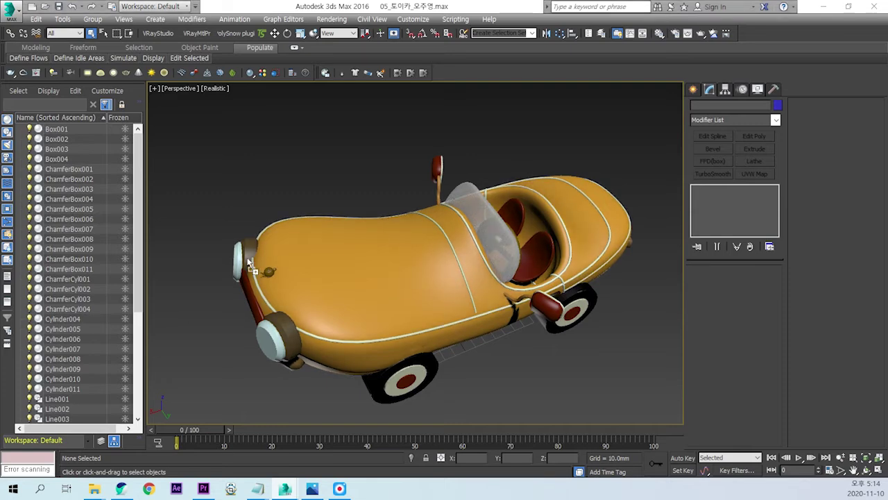
{"action": "left_click", "coordinate": [346, 142]}
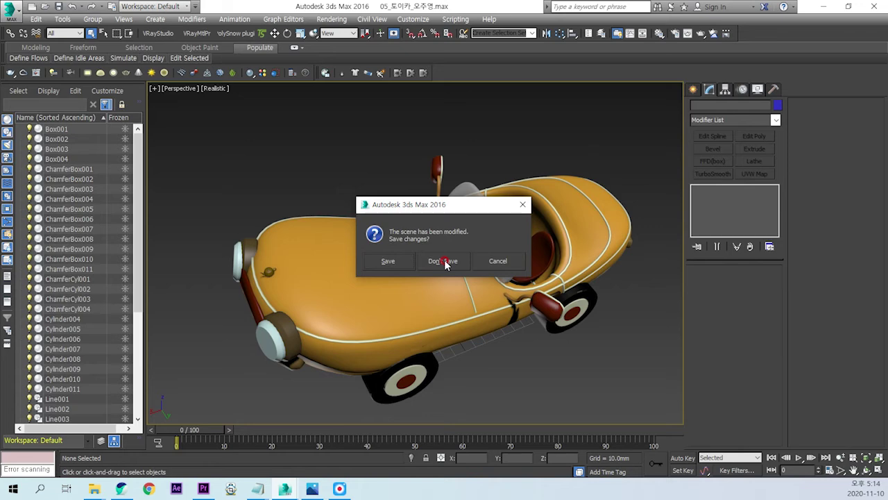
- Discard changes to load the yellow example car, maximize the viewport with Alt+W, and orbit it
{"action": "left_click", "coordinate": [445, 261]}
{"action": "scroll", "coordinate": [590, 378], "scroll_direction": "down", "scroll_amount": 10}
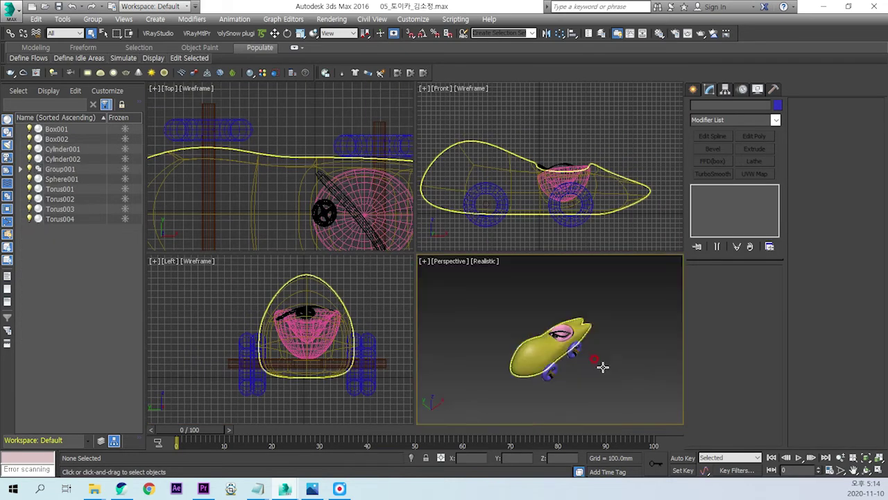
{"action": "key", "text": "alt+w"}
{"action": "middle_click_drag", "start_coordinate": [443, 316], "coordinate": [405, 312], "text": "alt"}
{"action": "scroll", "coordinate": [435, 281], "scroll_direction": "up", "scroll_amount": 3}
{"action": "mouse_move", "coordinate": [435, 281]}
{"action": "middle_mouse_down", "text": "alt"}
{"action": "mouse_move", "coordinate": [472, 254]}
{"action": "mouse_move", "coordinate": [416, 257]}
{"action": "mouse_move", "coordinate": [421, 195]}
{"action": "mouse_move", "coordinate": [389, 188]}
{"action": "middle_mouse_up", "text": "alt"}
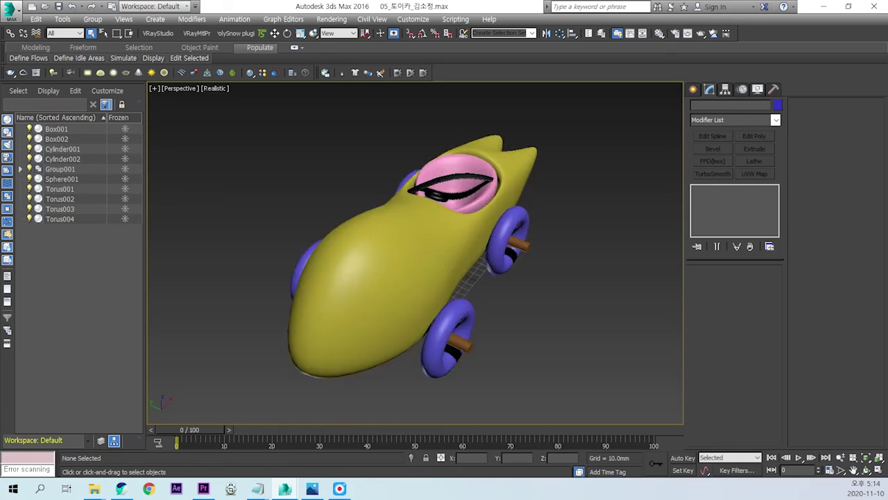
- Open the red example car file, maximize the view, and orbit to inspect its cockpit
{"action": "left_click_drag", "start_coordinate": [397, 175], "coordinate": [357, 153]}
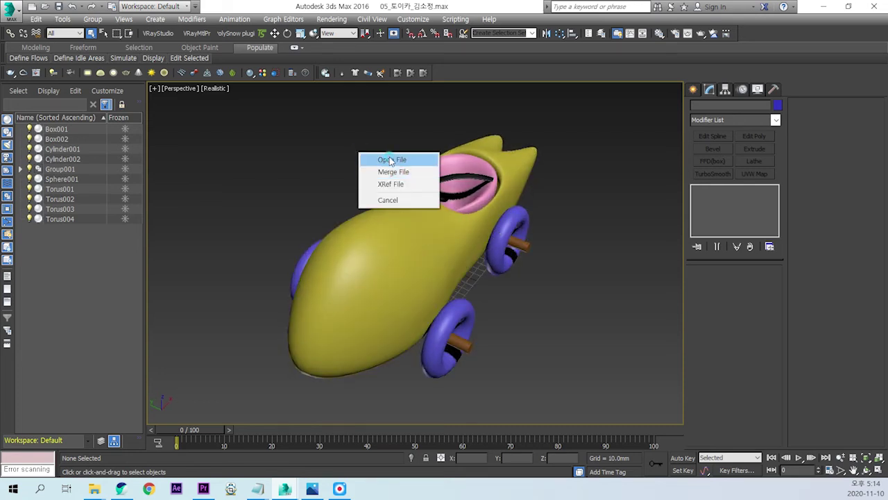
{"action": "left_click", "coordinate": [391, 161]}
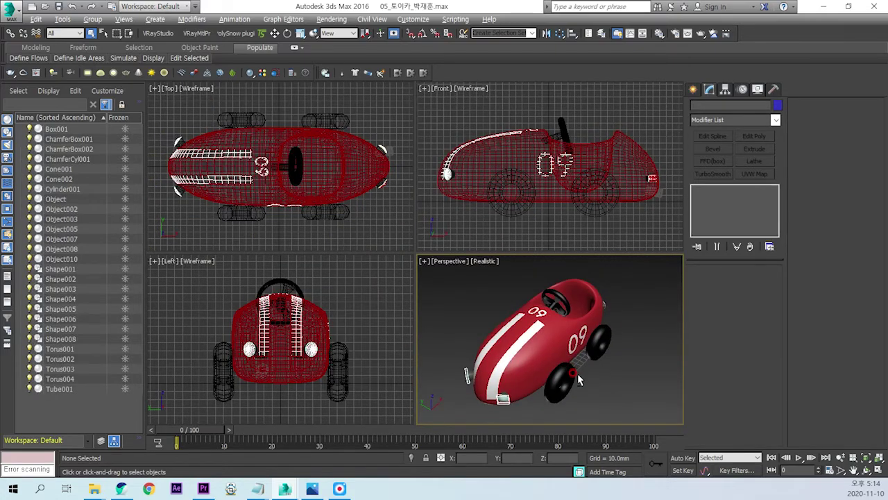
{"action": "key", "text": "alt+w"}
{"action": "mouse_move", "coordinate": [434, 315]}
{"action": "middle_mouse_down", "text": "alt"}
{"action": "mouse_move", "coordinate": [467, 320]}
{"action": "mouse_move", "coordinate": [523, 303]}
{"action": "mouse_move", "coordinate": [419, 313]}
{"action": "middle_mouse_up", "text": "alt"}
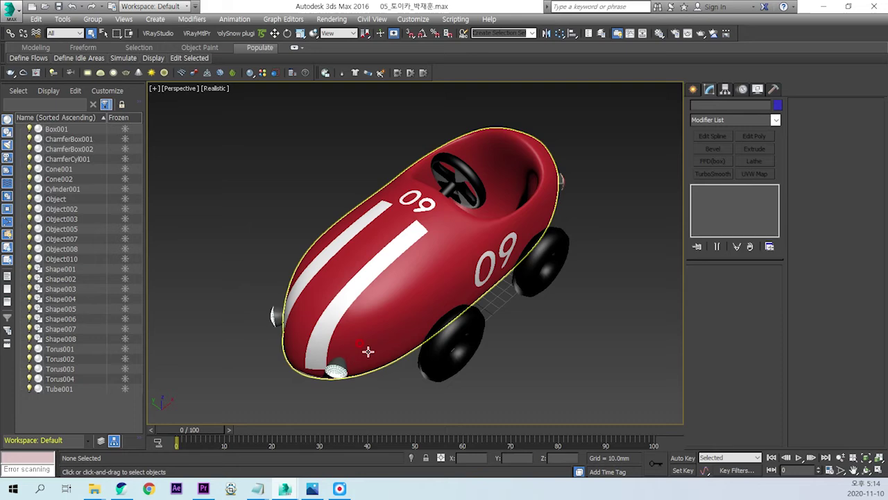
{"action": "middle_click_drag", "start_coordinate": [368, 351], "coordinate": [383, 310], "text": "alt"}
{"action": "left_click", "coordinate": [394, 259]}
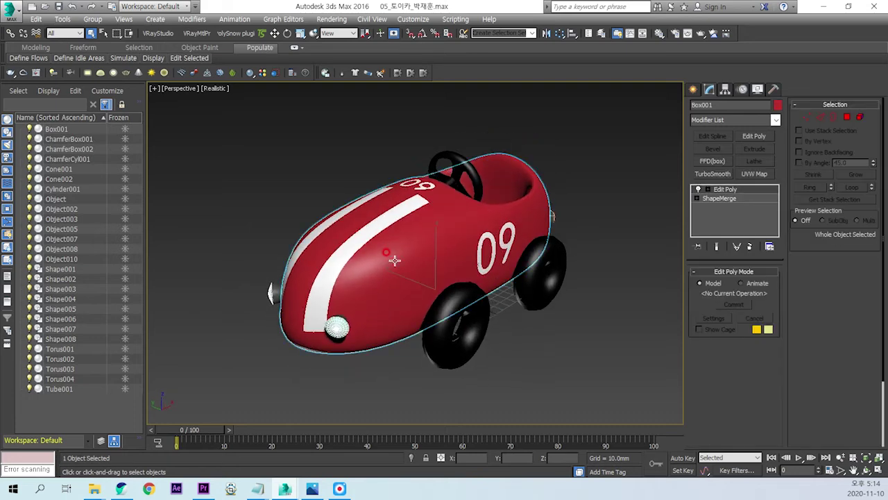
{"action": "mouse_move", "coordinate": [405, 270]}
{"action": "middle_mouse_down", "text": "alt"}
{"action": "mouse_move", "coordinate": [352, 369]}
{"action": "mouse_move", "coordinate": [301, 333]}
{"action": "mouse_move", "coordinate": [401, 324]}
{"action": "mouse_move", "coordinate": [426, 264]}
{"action": "mouse_move", "coordinate": [396, 327]}
{"action": "middle_mouse_up", "text": "alt"}
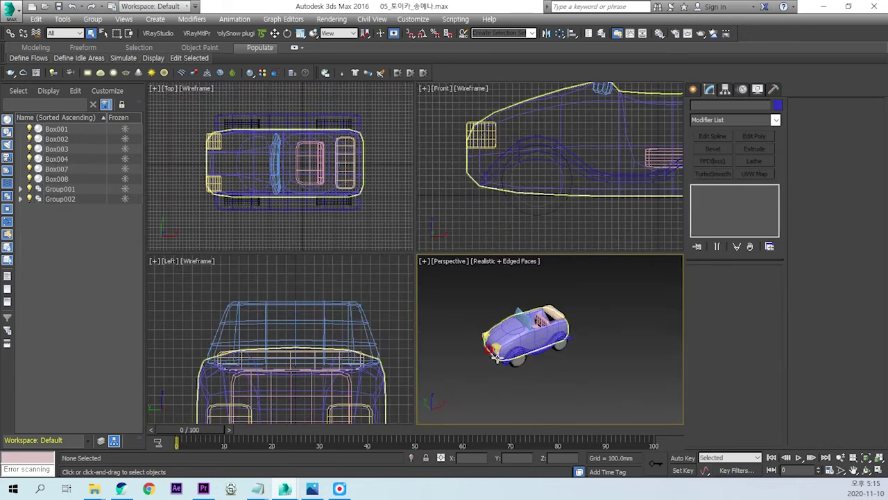
- Maximize and orbit the purple car, then select the wavy fender group Group001
{"action": "key", "text": "alt+w"}
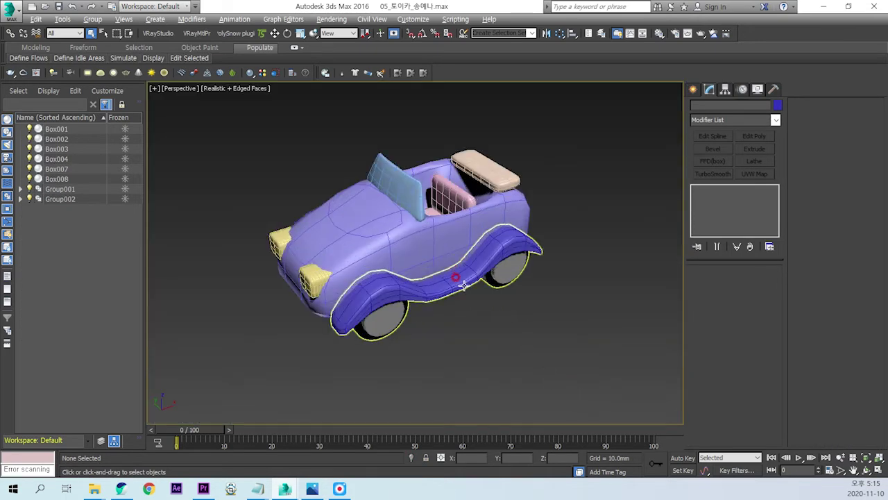
{"action": "mouse_move", "coordinate": [440, 282]}
{"action": "middle_mouse_down", "text": "alt"}
{"action": "mouse_move", "coordinate": [470, 283]}
{"action": "mouse_move", "coordinate": [476, 340]}
{"action": "middle_mouse_up", "text": "alt"}
{"action": "scroll", "coordinate": [474, 316], "scroll_direction": "up", "scroll_amount": 5}
{"action": "scroll", "coordinate": [451, 312], "scroll_direction": "down", "scroll_amount": 2}
{"action": "scroll", "coordinate": [493, 351], "scroll_direction": "down", "scroll_amount": 3}
{"action": "scroll", "coordinate": [492, 351], "scroll_direction": "up", "scroll_amount": 2}
{"action": "middle_click_drag", "start_coordinate": [484, 365], "coordinate": [427, 362], "text": "alt"}
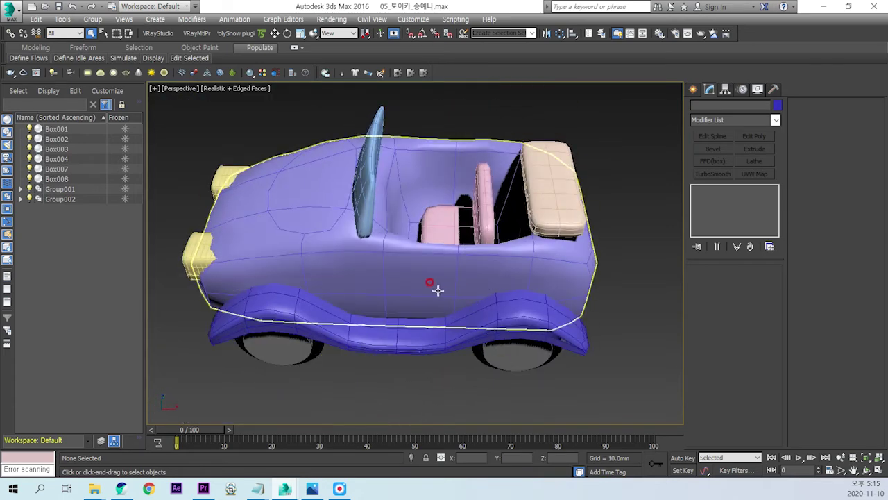
{"action": "middle_click_drag", "start_coordinate": [440, 290], "coordinate": [472, 312], "text": "alt"}
{"action": "left_click", "coordinate": [480, 338]}
{"action": "mouse_move", "coordinate": [509, 347]}
{"action": "middle_mouse_down", "text": "alt"}
{"action": "mouse_move", "coordinate": [551, 367]}
{"action": "mouse_move", "coordinate": [482, 320]}
{"action": "middle_mouse_up", "text": "alt"}
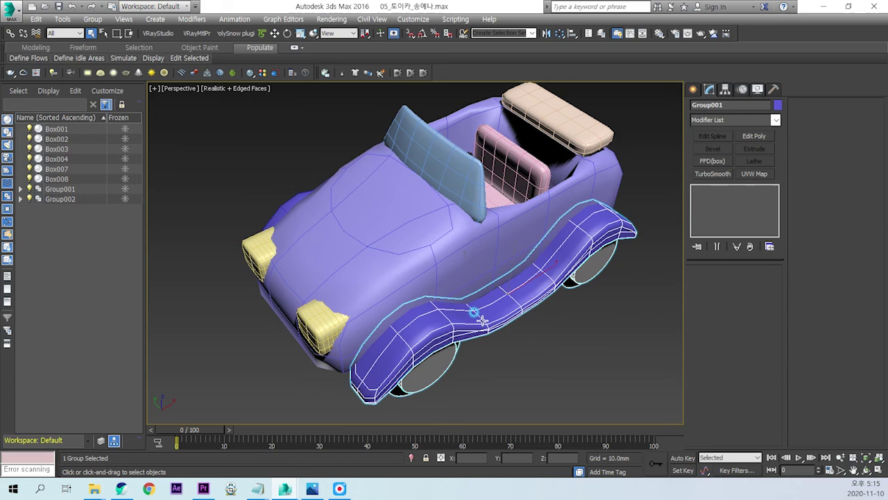
- Open Group001, select the fender Box005, and apply a TurboSmooth modifier
{"action": "left_click", "coordinate": [78, 19]}
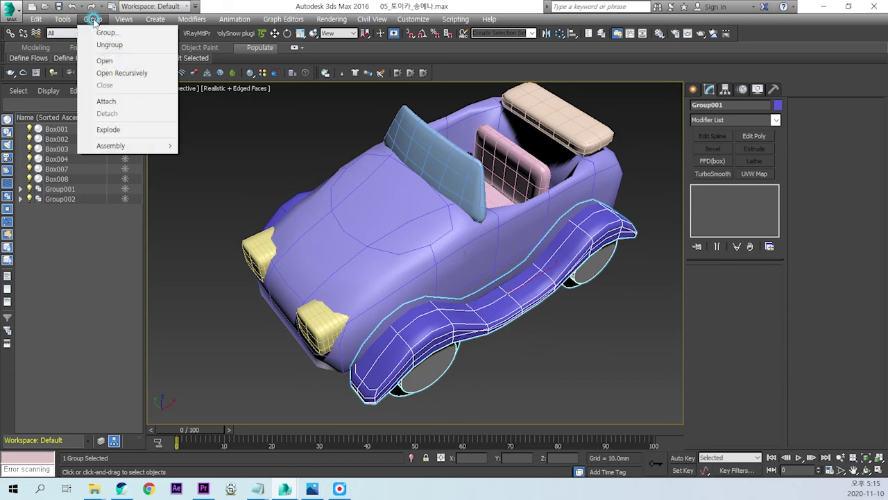
{"action": "left_click", "coordinate": [111, 61]}
{"action": "left_click", "coordinate": [479, 311]}
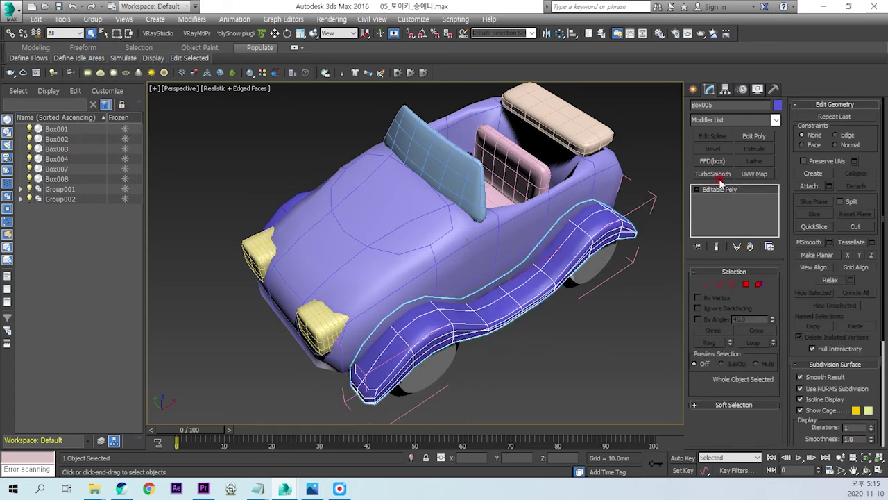
{"action": "left_click", "coordinate": [715, 173]}
{"action": "left_click", "coordinate": [559, 351]}
{"action": "key", "text": "ctrl+z"}
- Close the fender group again and view the car from the front three-quarter angle
{"action": "left_click", "coordinate": [99, 19]}
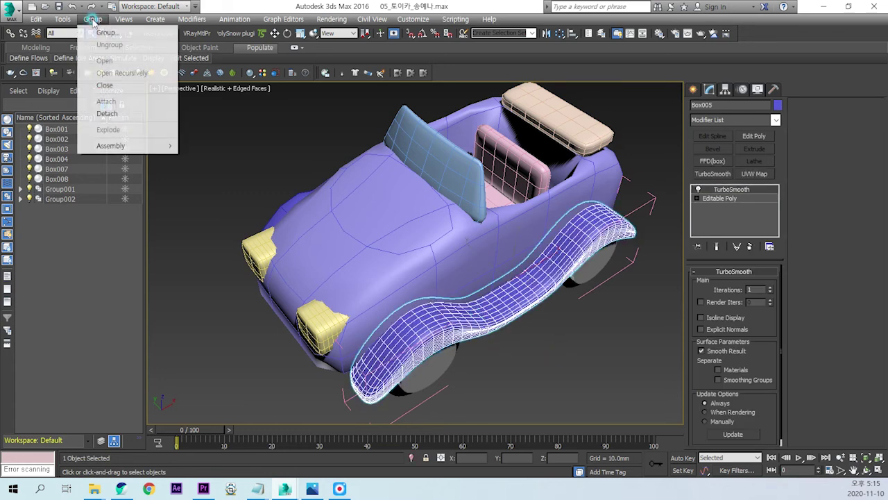
{"action": "left_click", "coordinate": [111, 87]}
{"action": "left_click", "coordinate": [515, 349]}
{"action": "mouse_move", "coordinate": [531, 354]}
{"action": "middle_mouse_down", "text": "alt"}
{"action": "mouse_move", "coordinate": [486, 357]}
{"action": "mouse_move", "coordinate": [539, 333]}
{"action": "mouse_move", "coordinate": [542, 354]}
{"action": "mouse_move", "coordinate": [552, 319]}
{"action": "middle_mouse_up", "text": "alt"}
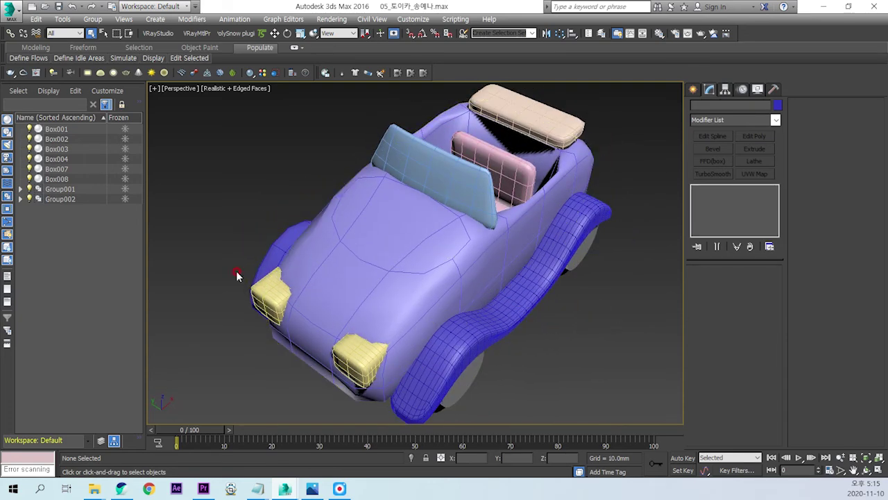